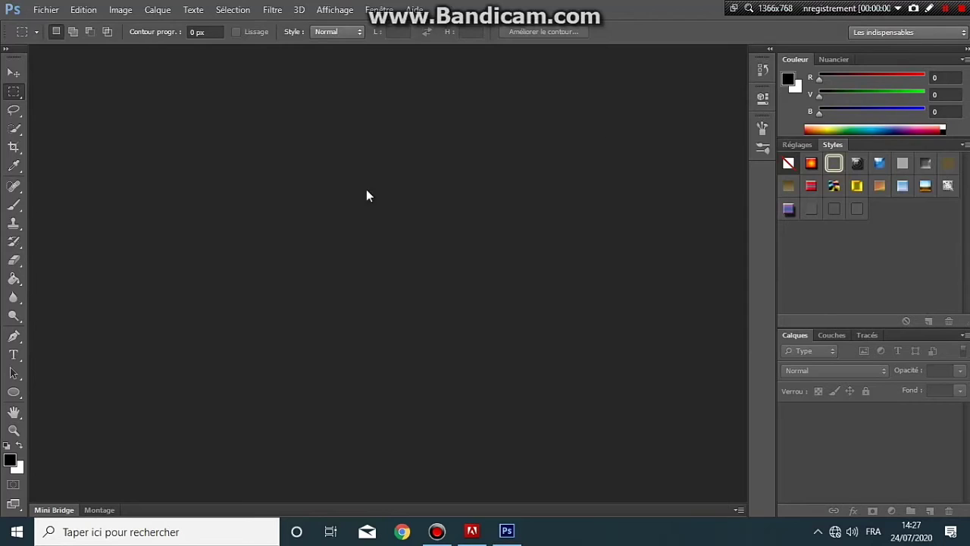
Set up a new document at 1800 × 1080 px, 300 ppi, RGB colour mode.
left_click(39, 11)
left_click(53, 25)
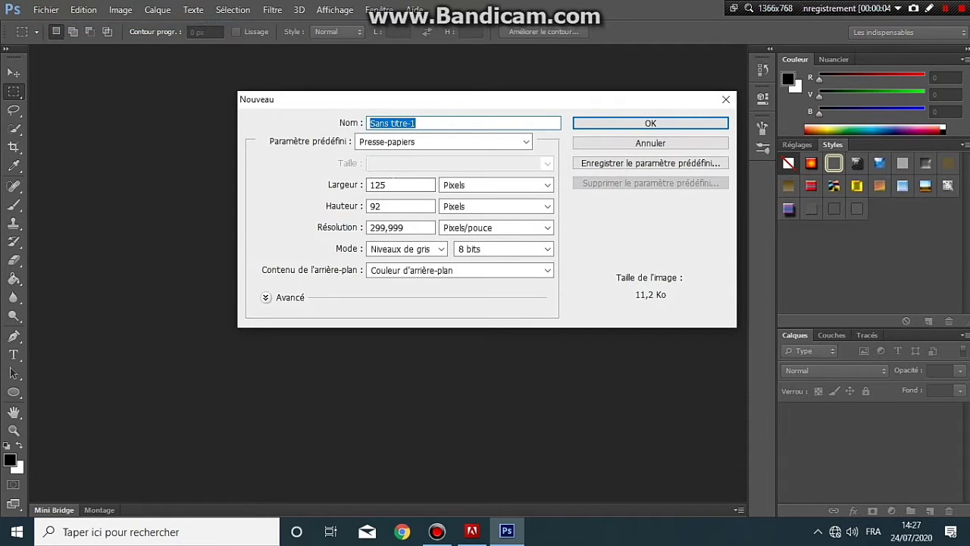
left_click(398, 185)
type("18")
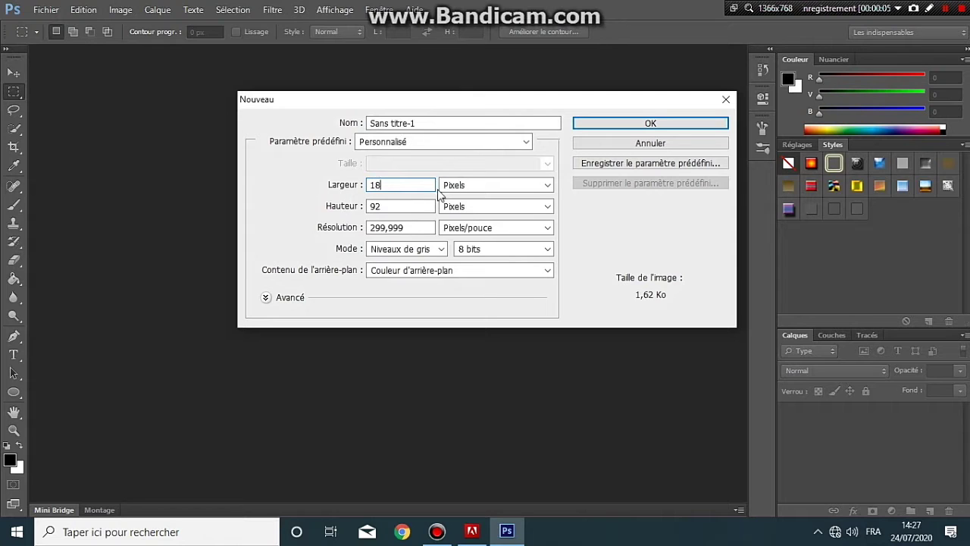
type("00")
key("Tab")
type("1")
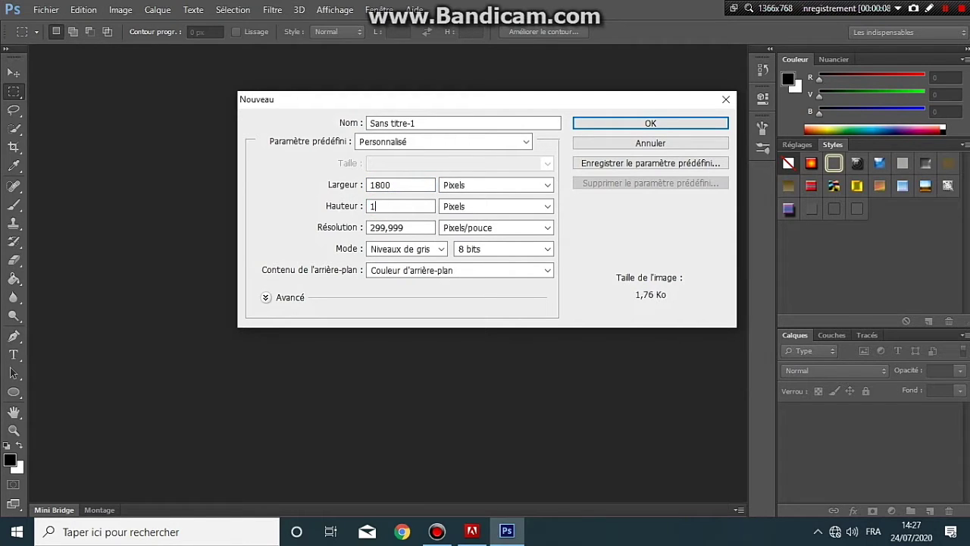
type("080")
double_click(404, 229)
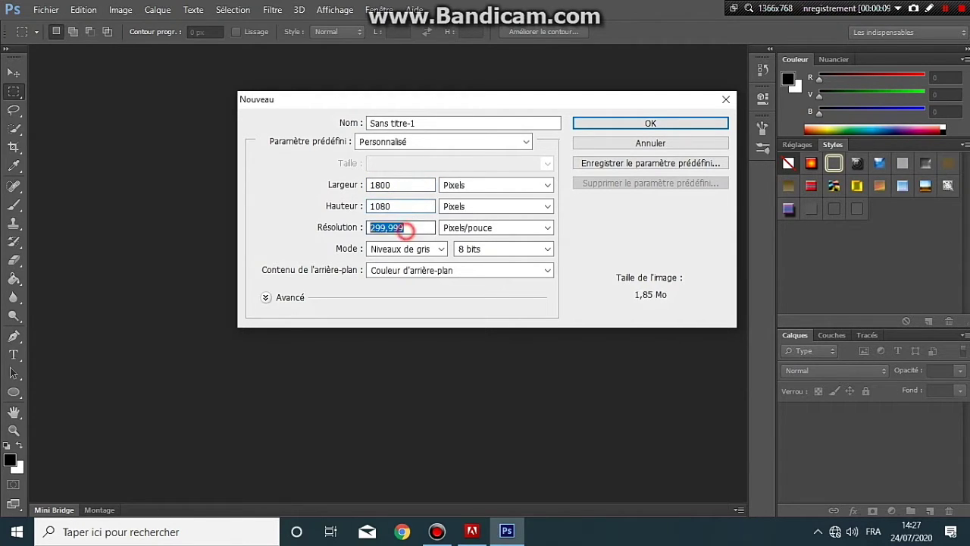
type("300")
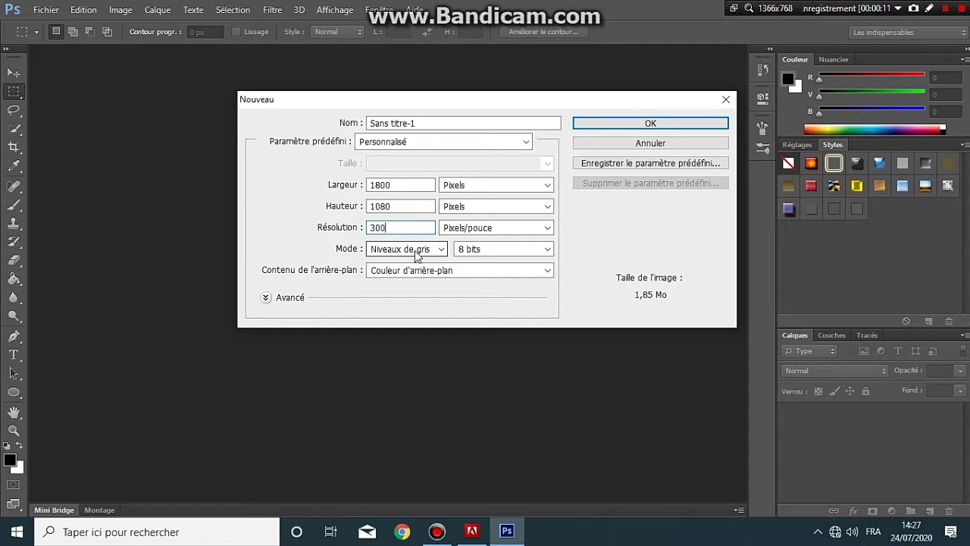
left_click(415, 250)
left_click(415, 285)
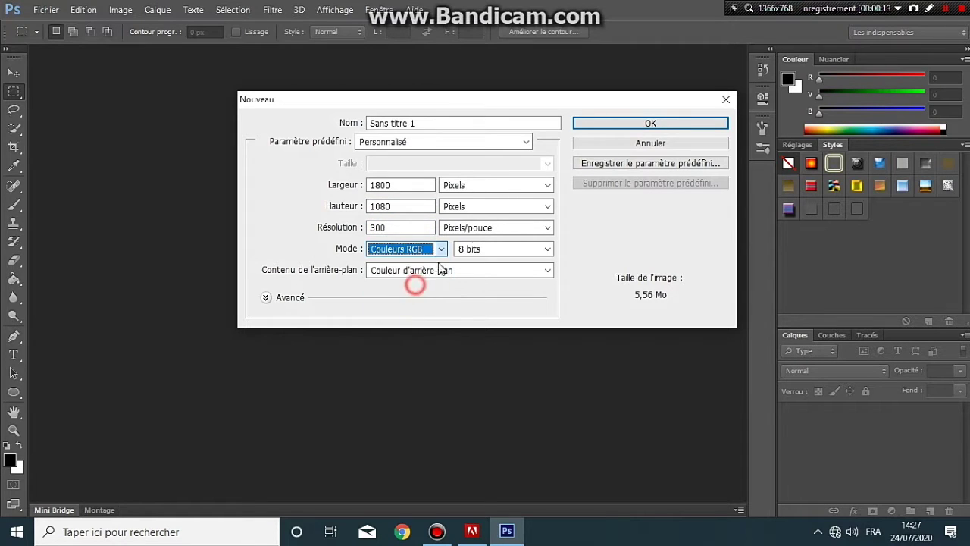
Create the document and convert its locked background into the layer Calque 0.
left_click(614, 127)
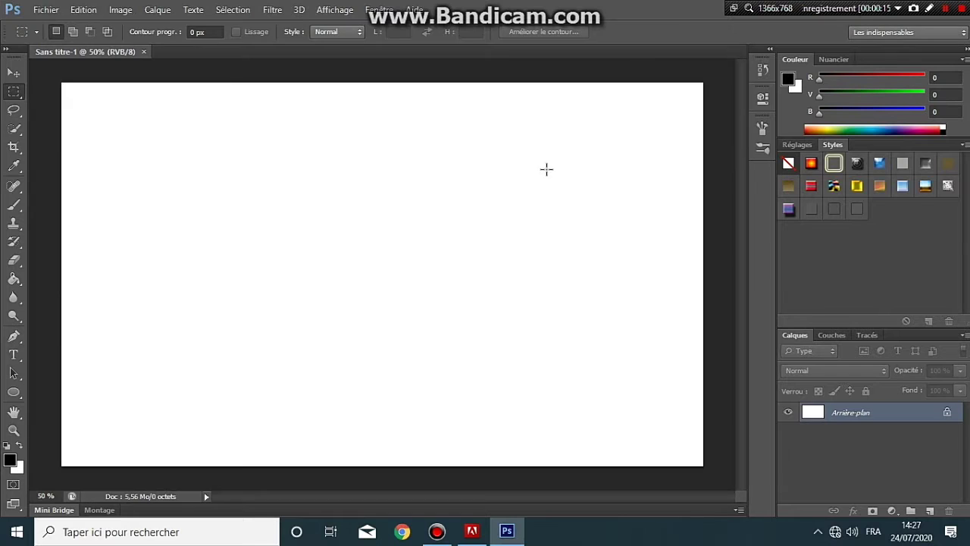
double_click(948, 415)
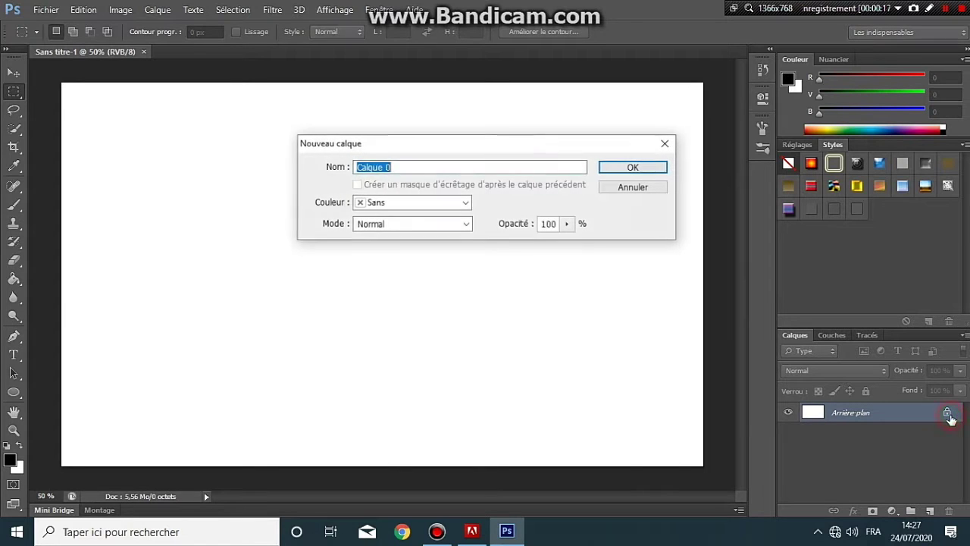
left_click(664, 172)
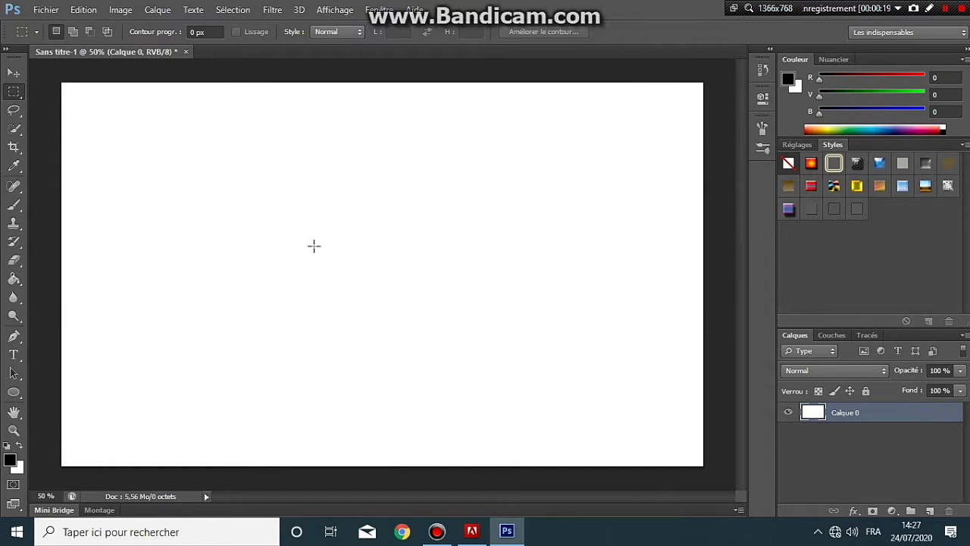
Draw a #E9E9E9 rounded rectangle with 100 px corner radius near the canvas centre.
left_click(14, 392)
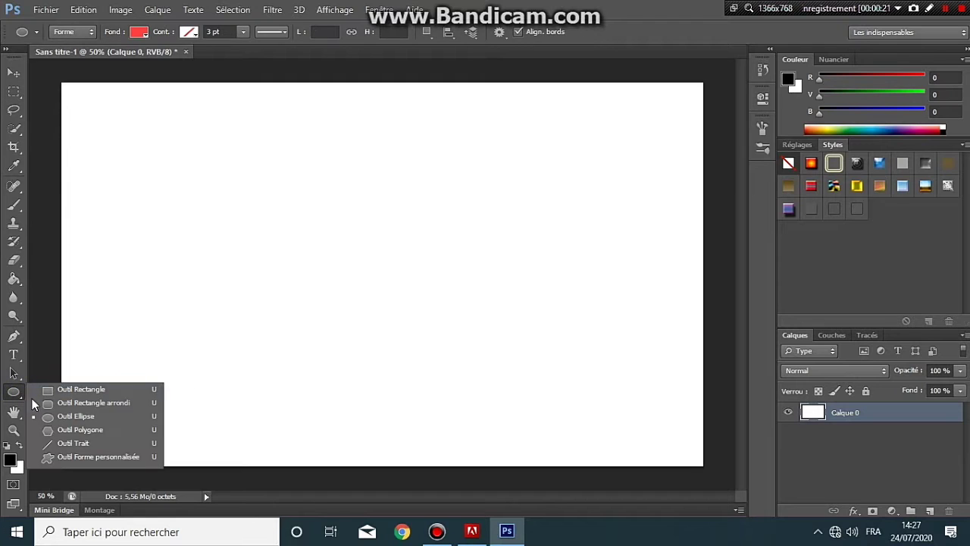
left_click(48, 404)
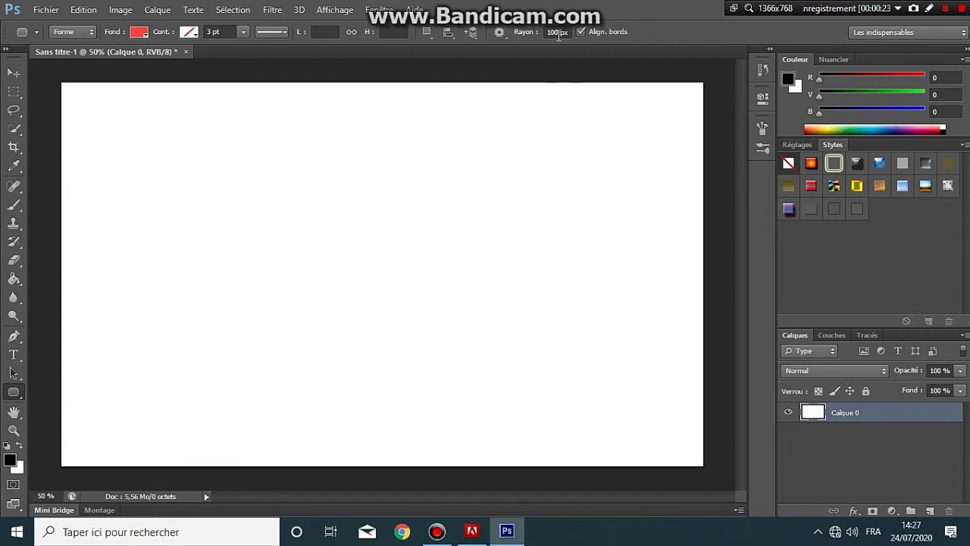
left_click(558, 34)
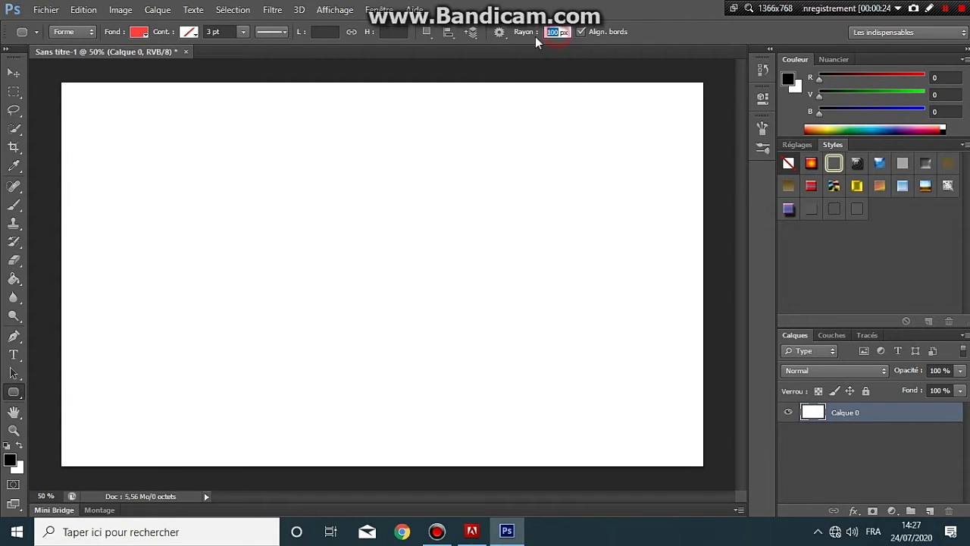
left_click(146, 36)
left_click(231, 61)
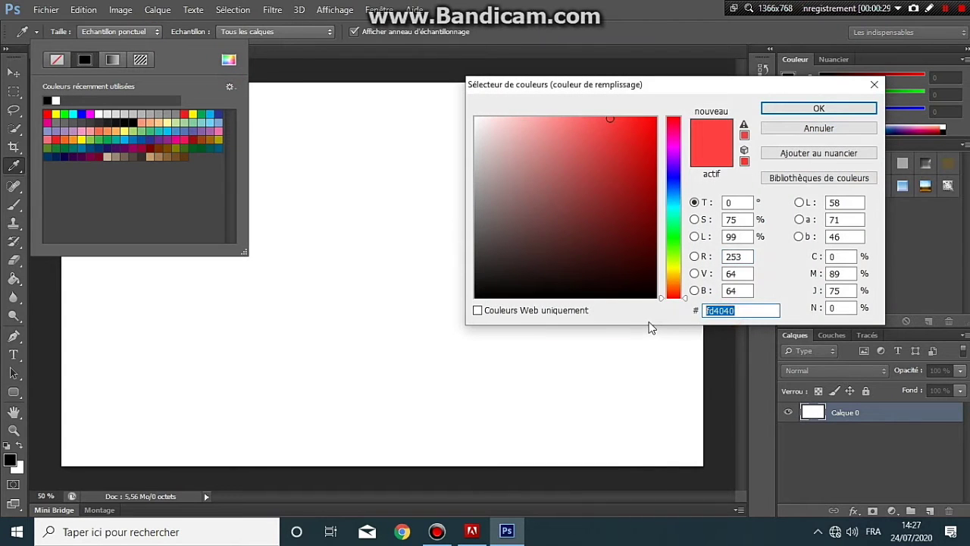
type("E9")
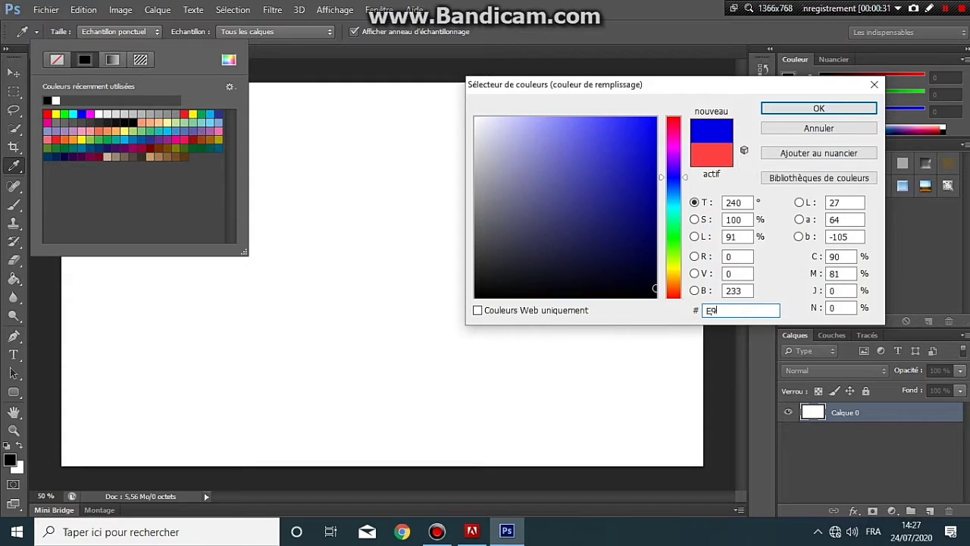
type("E9E9")
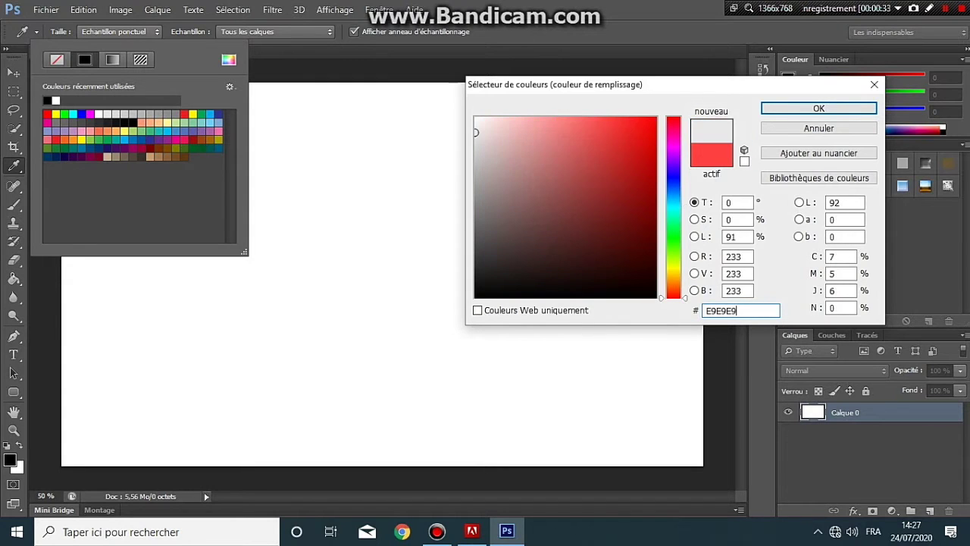
left_click(771, 112)
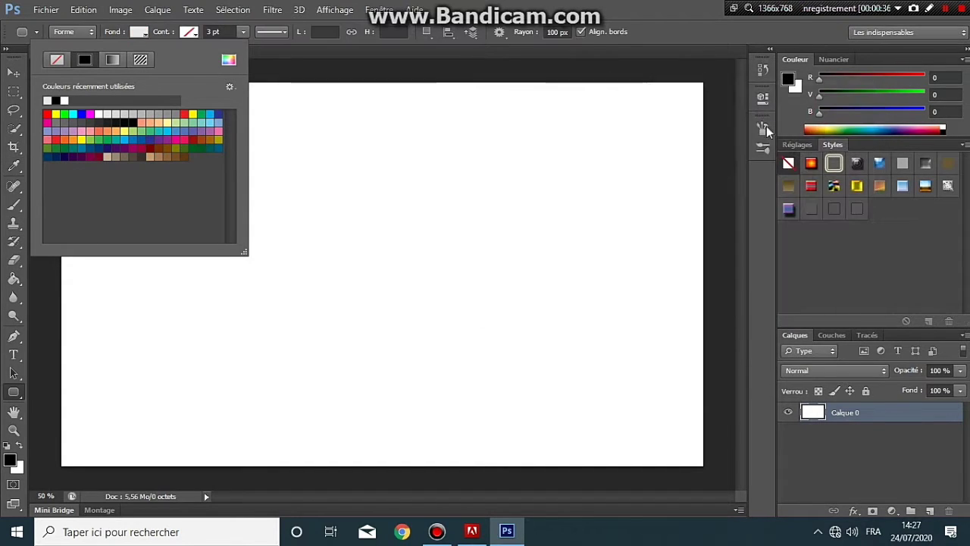
left_click(530, 191)
left_click_drag(476, 193, 268, 396)
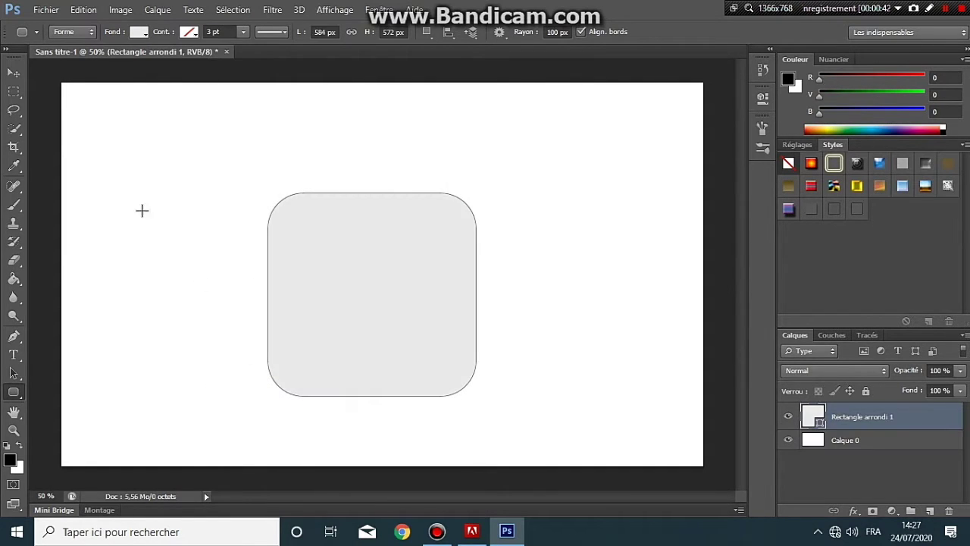
Move the rounded square up slightly and rotate it about 45° into a diamond.
left_click(14, 72)
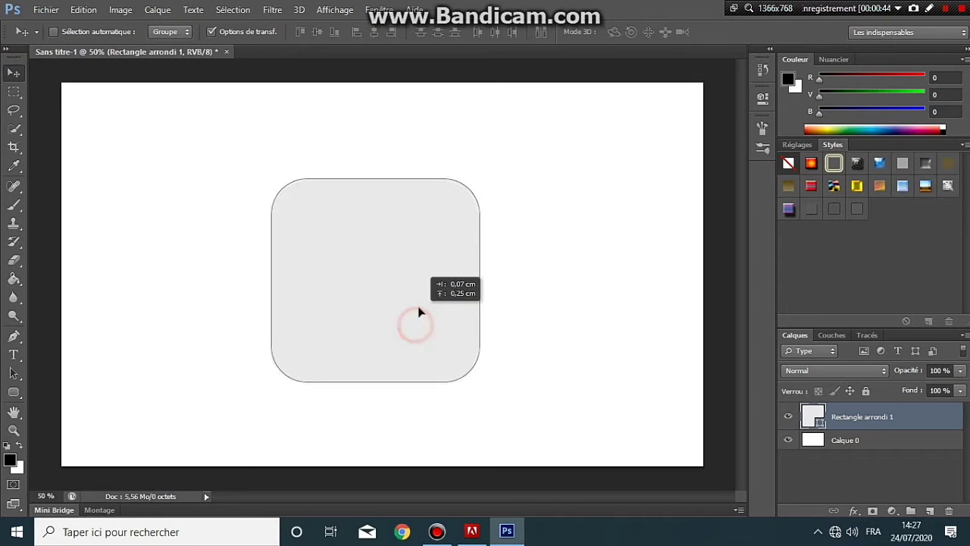
left_click_drag(418, 329, 421, 297)
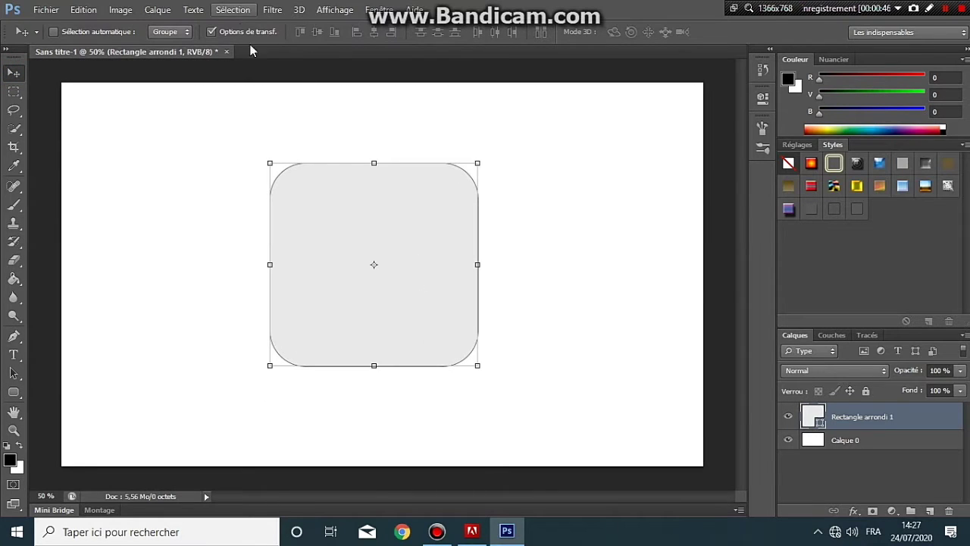
left_click_drag(488, 159, 521, 270)
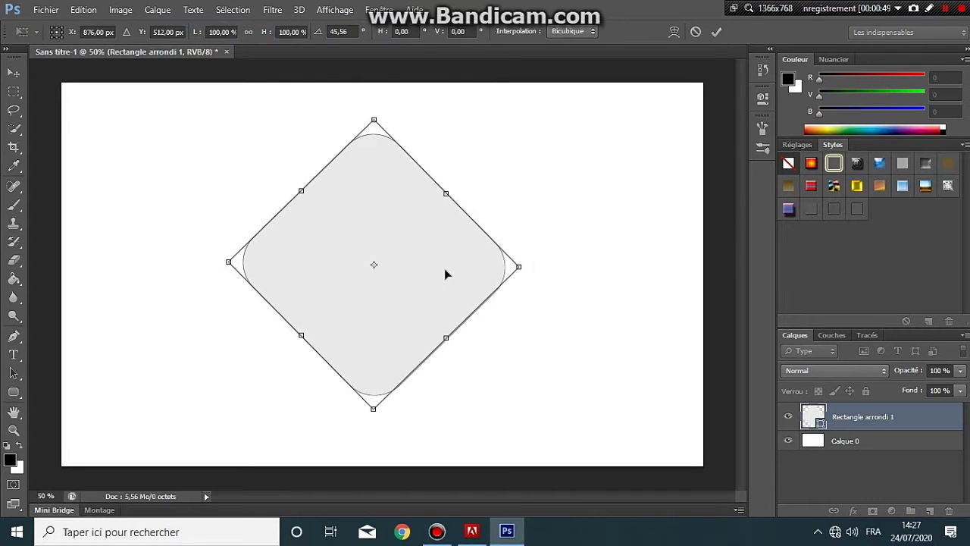
left_click_drag(444, 269, 448, 268)
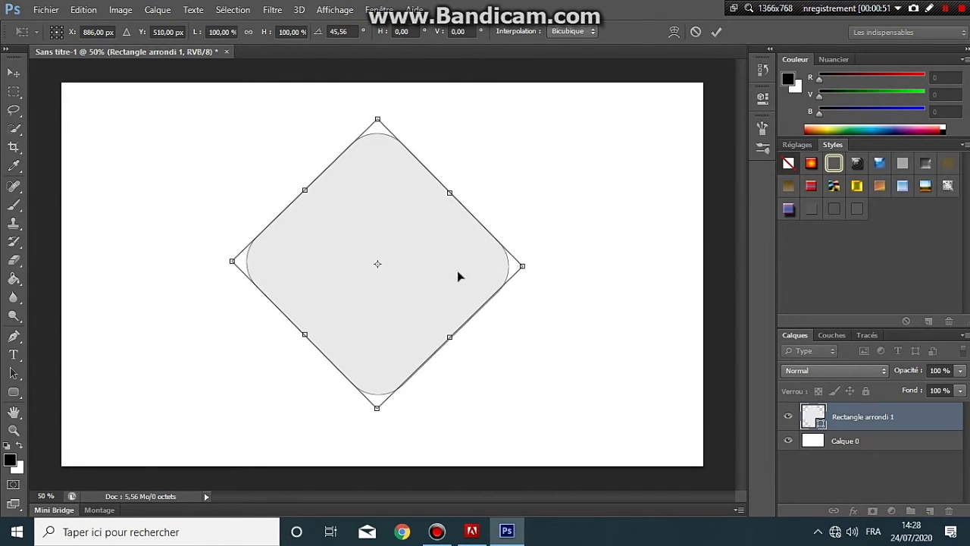
left_click(716, 32)
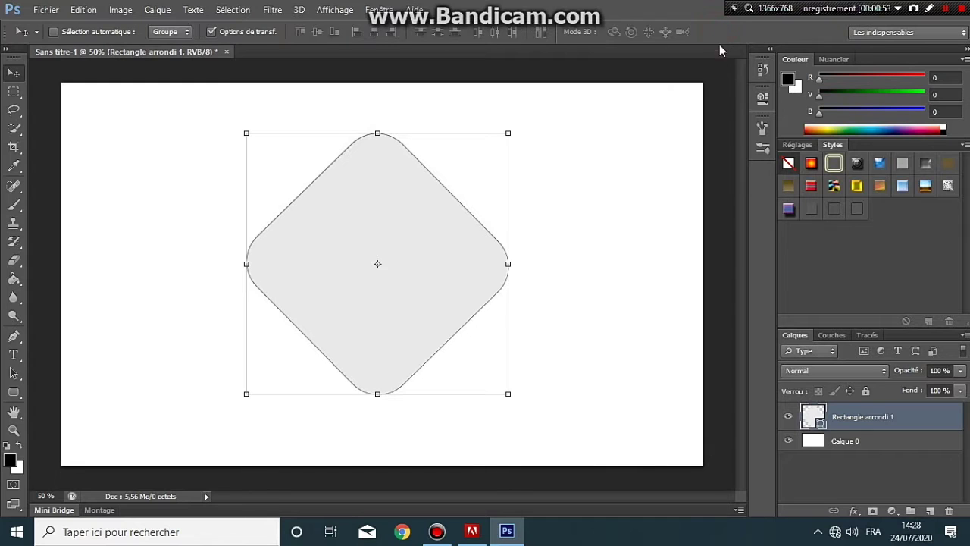
Rasterize the diamond's shape layer.
right_click(842, 423)
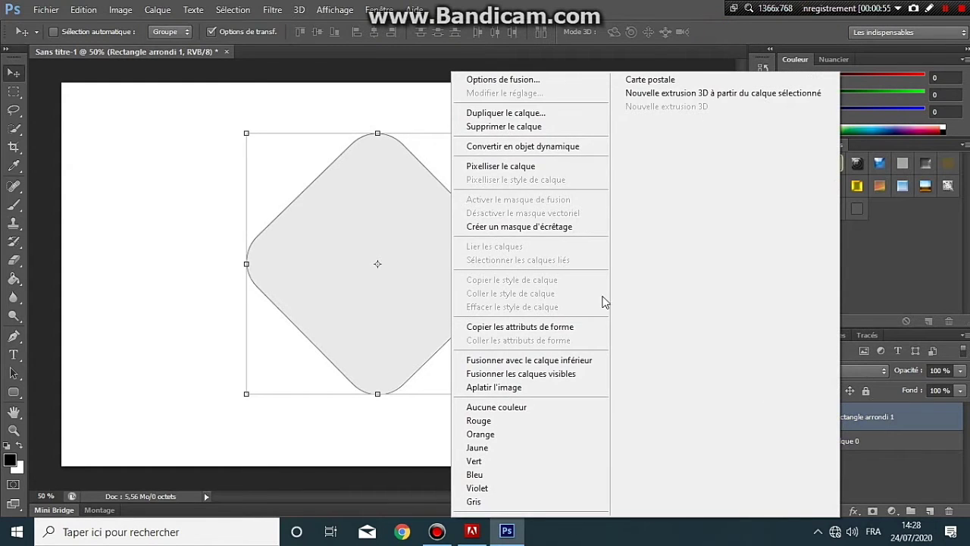
left_click(534, 166)
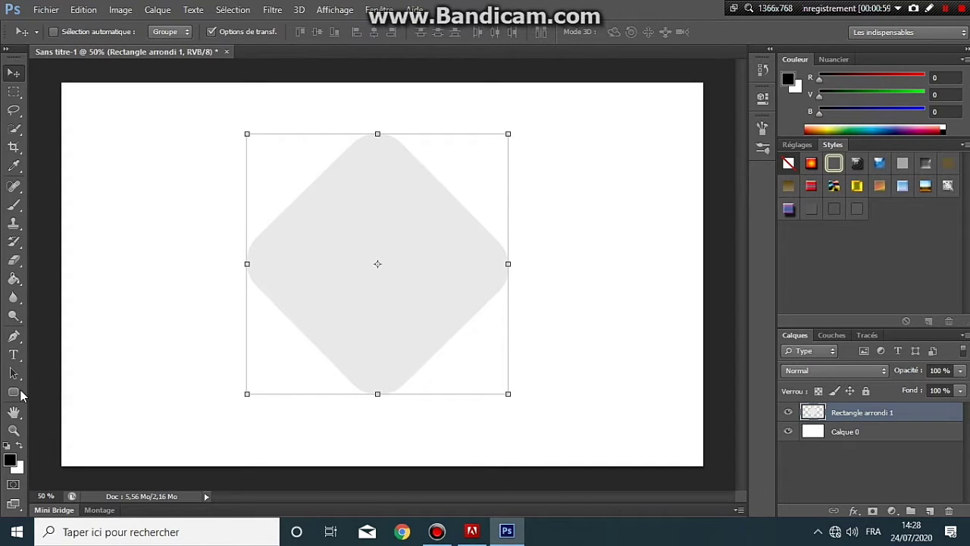
left_click(20, 392)
Set the Ellipse tool's fill colour to #DE4040.
left_click(73, 416)
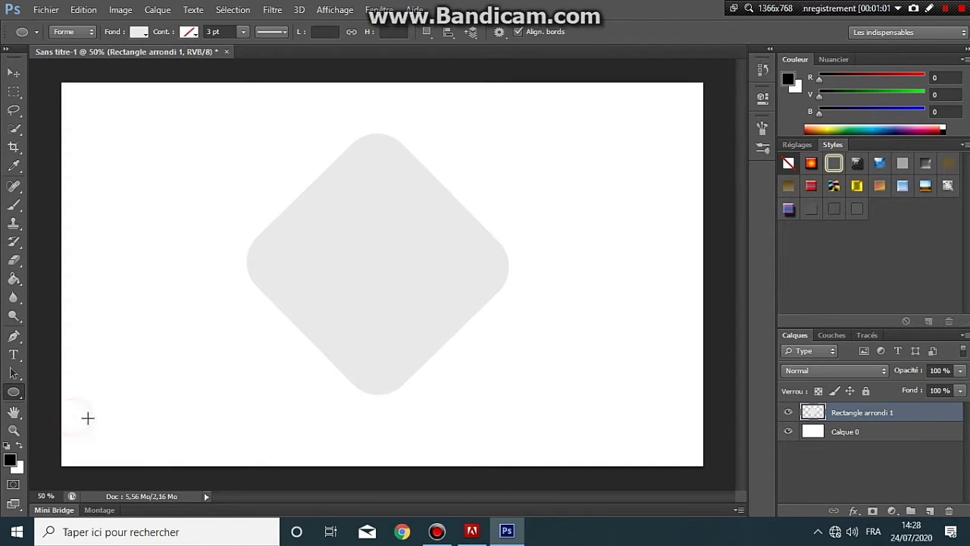
left_click(138, 32)
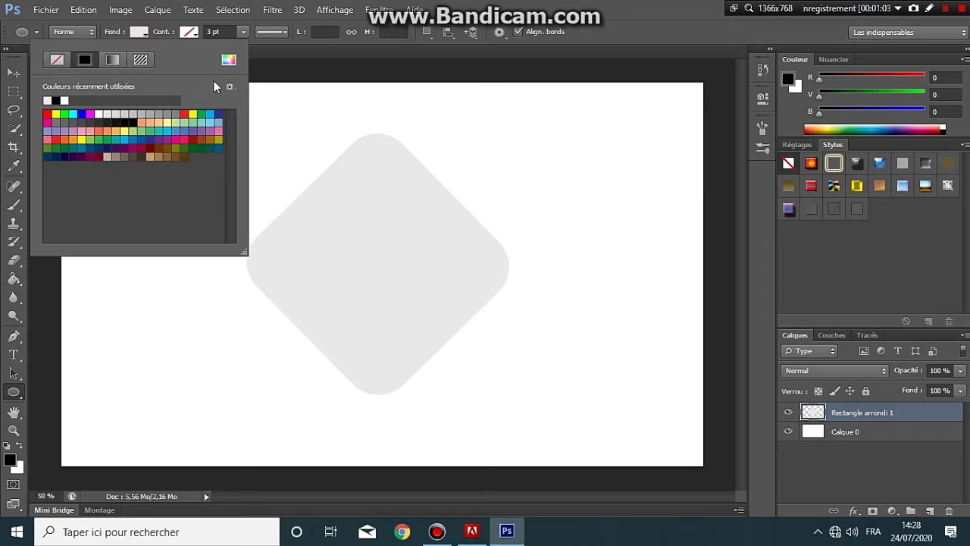
left_click(229, 60)
double_click(743, 310)
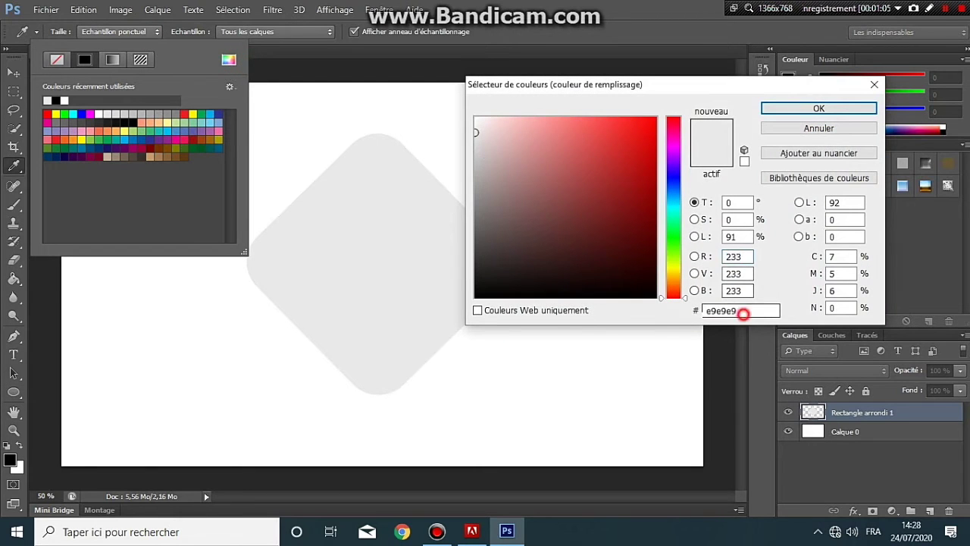
type("FE")
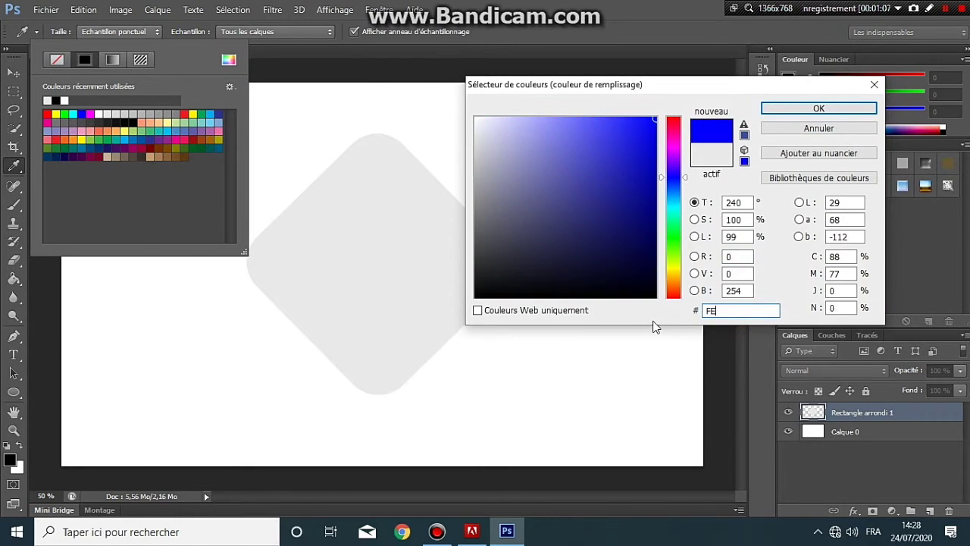
key("BackSpace")
key("BackSpace")
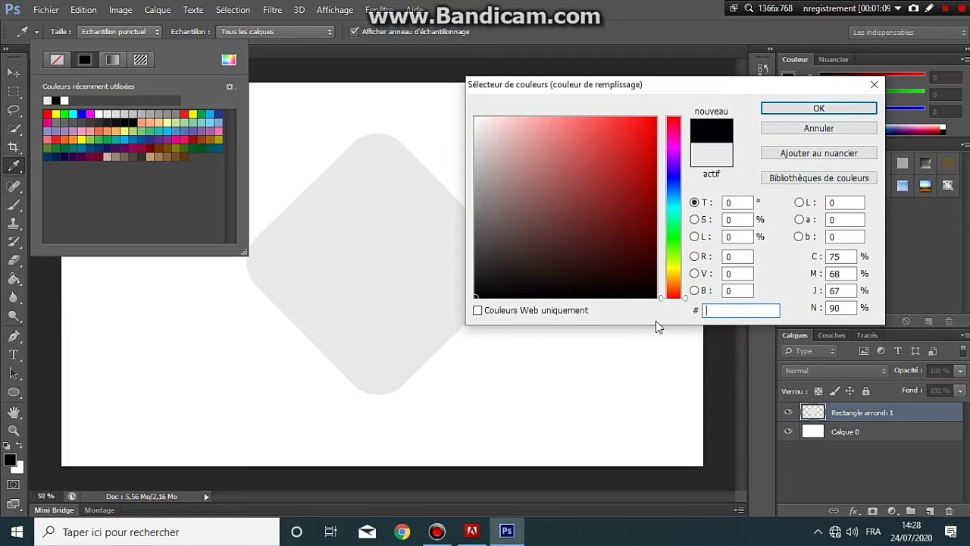
type("DE")
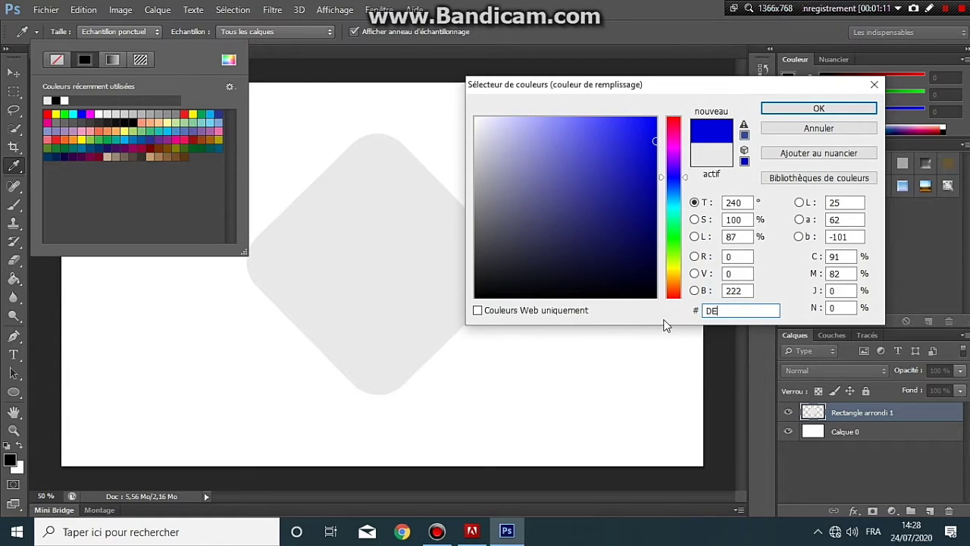
type("4040")
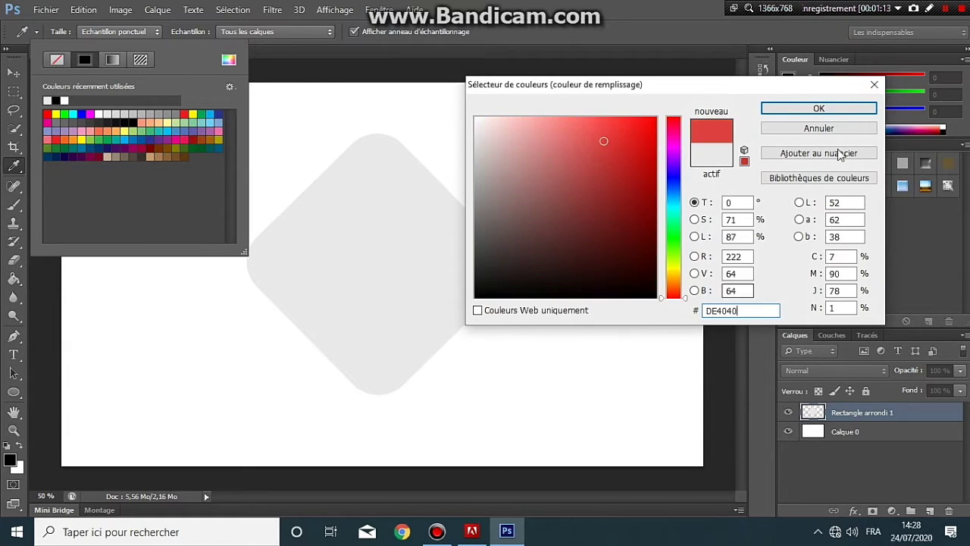
left_click(825, 108)
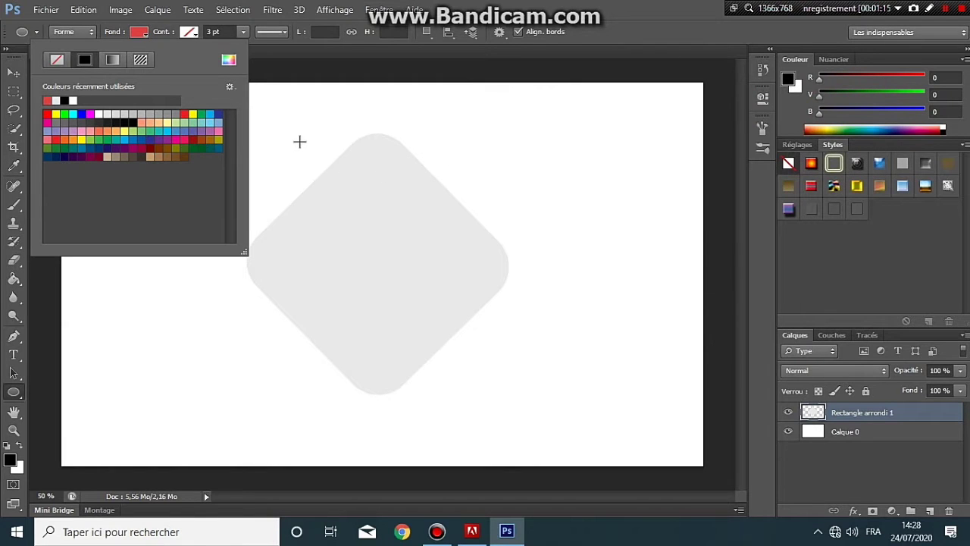
left_click(322, 145)
Draw a red circle over the grey diamond.
left_click_drag(504, 170, 257, 397)
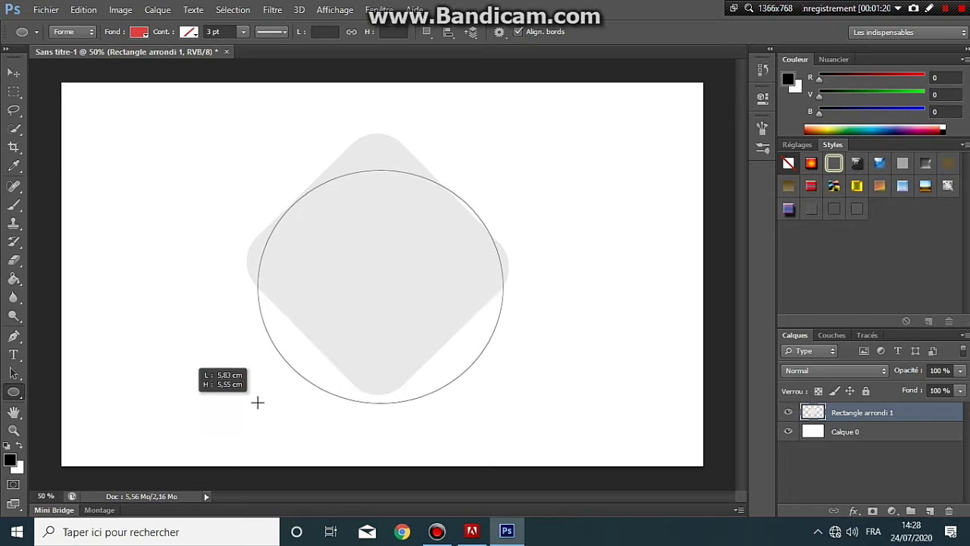
left_click_drag(258, 396, 259, 405)
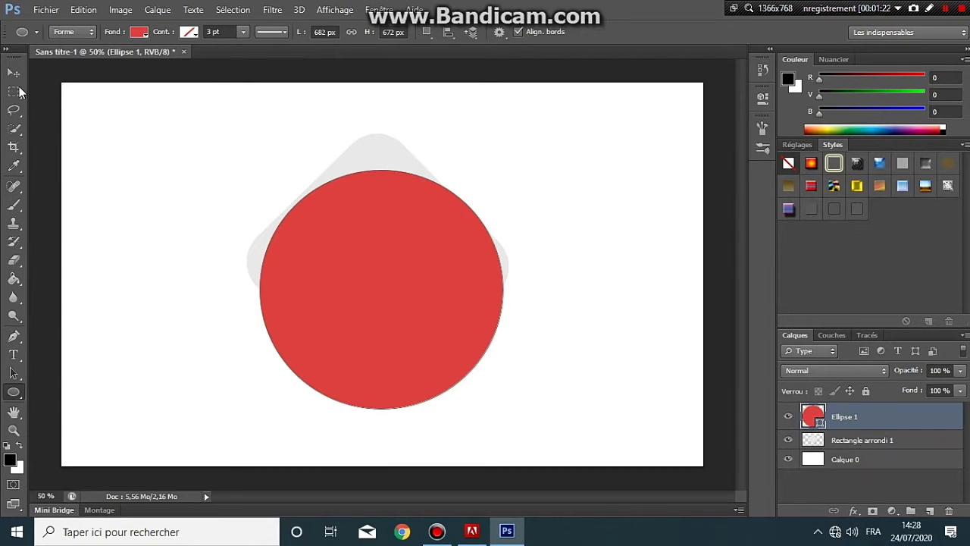
left_click(14, 72)
Move and stretch the red circle so it covers the whole diamond.
left_click_drag(447, 311, 447, 283)
left_click_drag(383, 375, 383, 398)
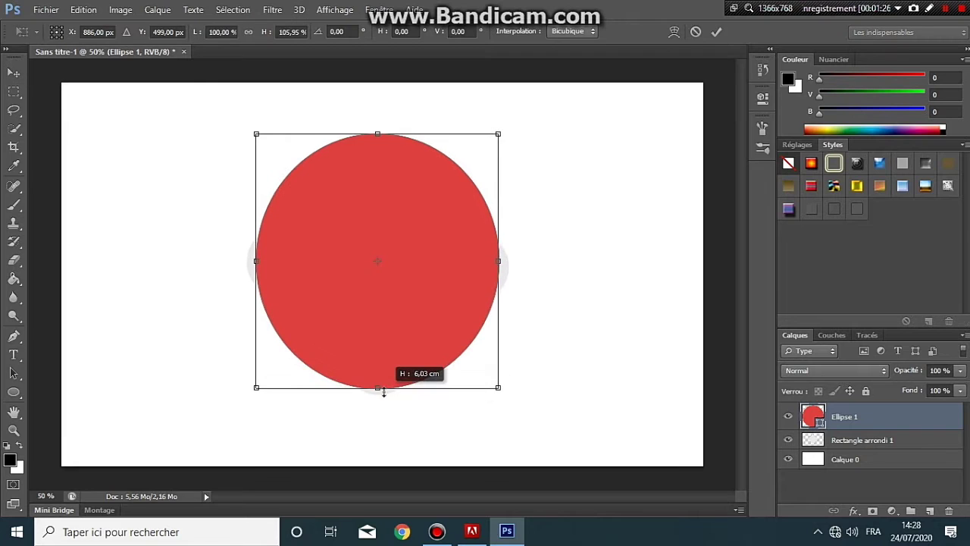
left_click_drag(498, 263, 507, 263)
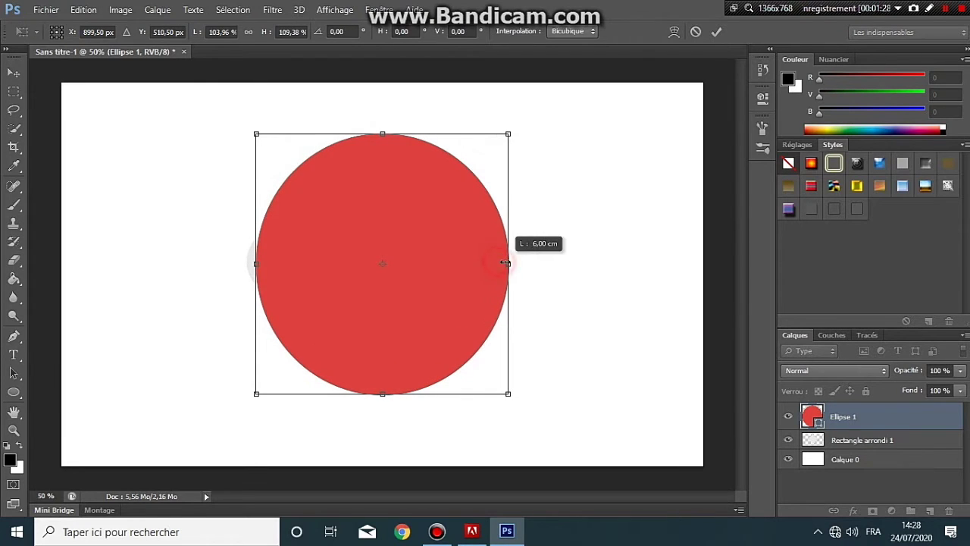
left_click_drag(250, 259, 247, 260)
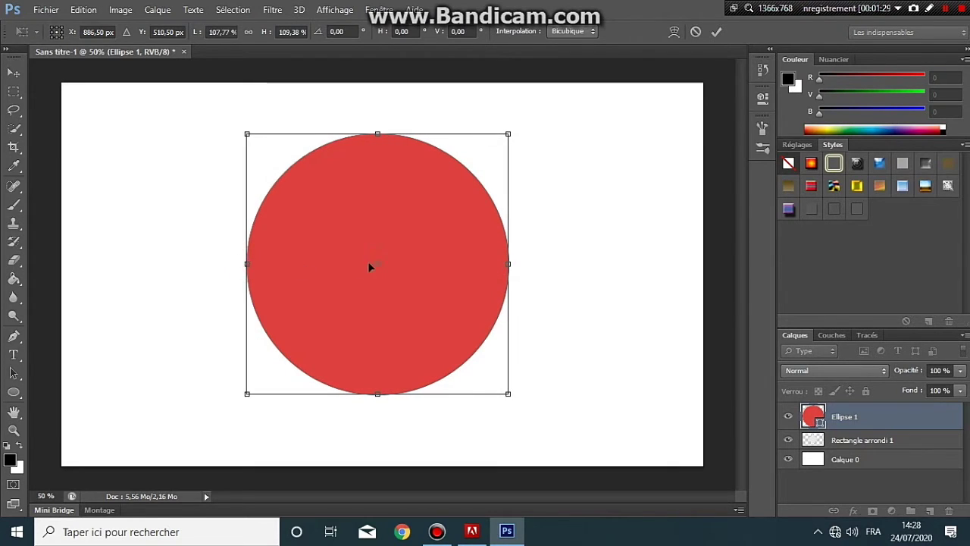
left_click(717, 32)
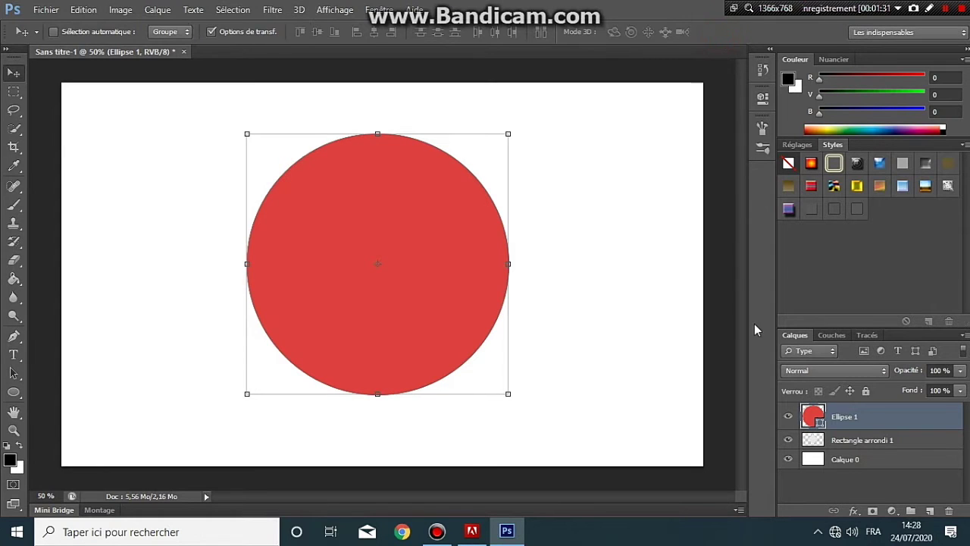
Clip the circle to the diamond and duplicate it as Ellipse 1 copie.
right_click(852, 420)
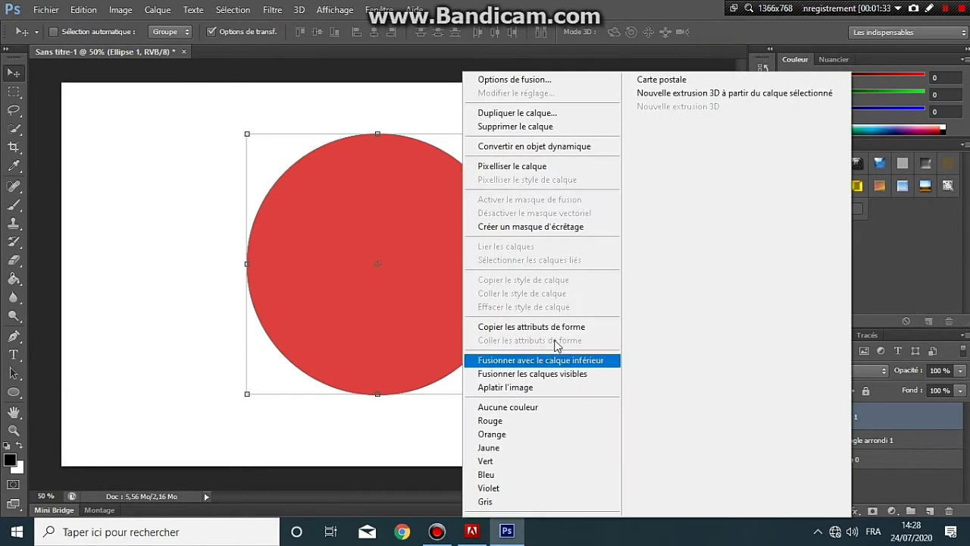
left_click(531, 227)
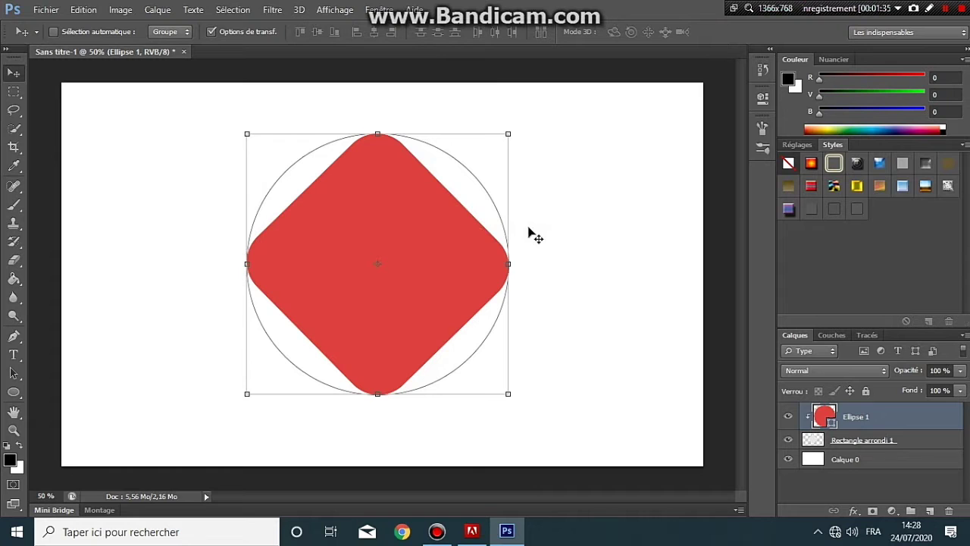
right_click(877, 426)
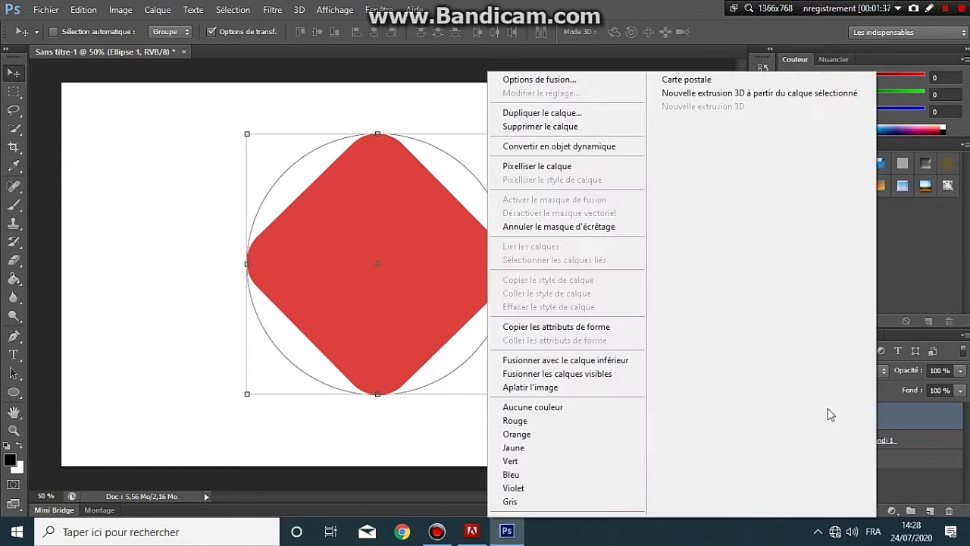
left_click(552, 115)
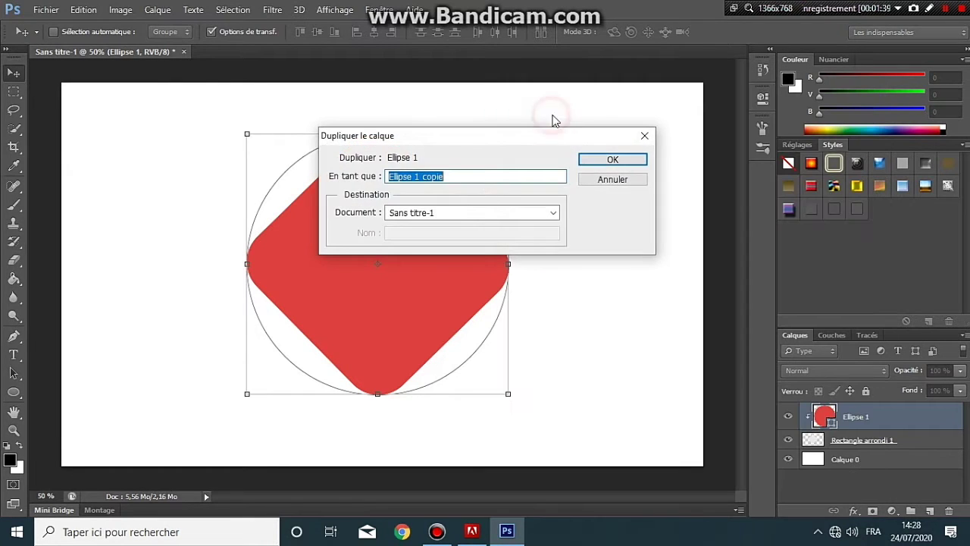
left_click(613, 160)
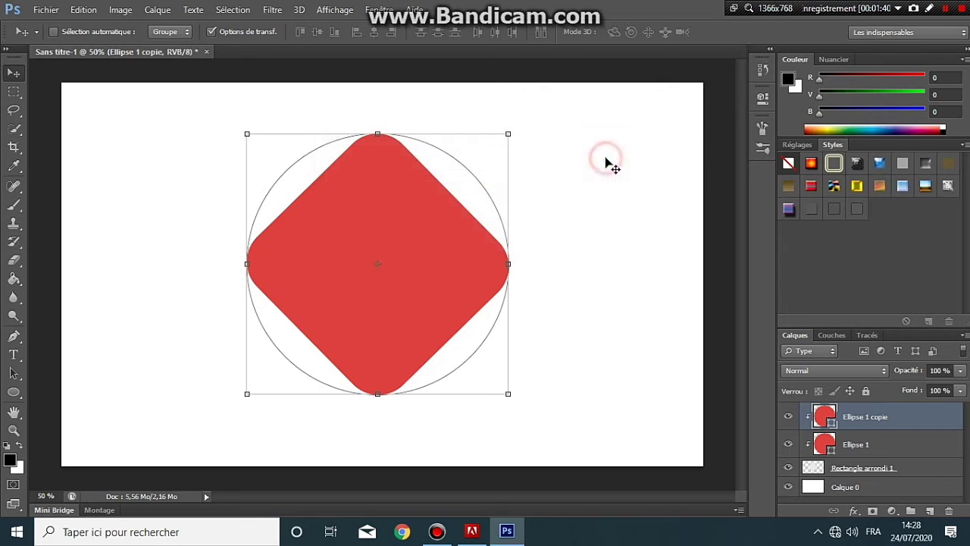
left_click(839, 372)
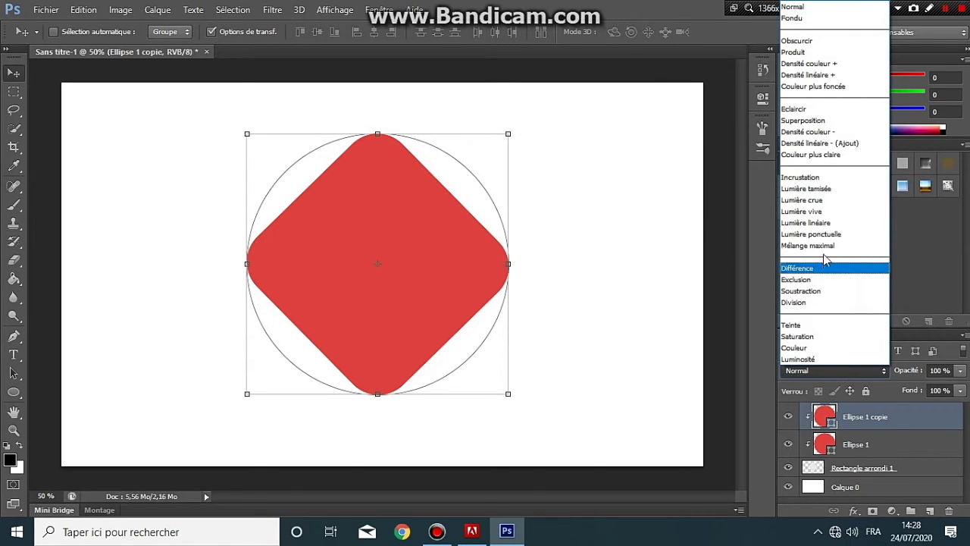
Set Ellipse 1 copie to Superposition blending and shift it up and right.
left_click(808, 121)
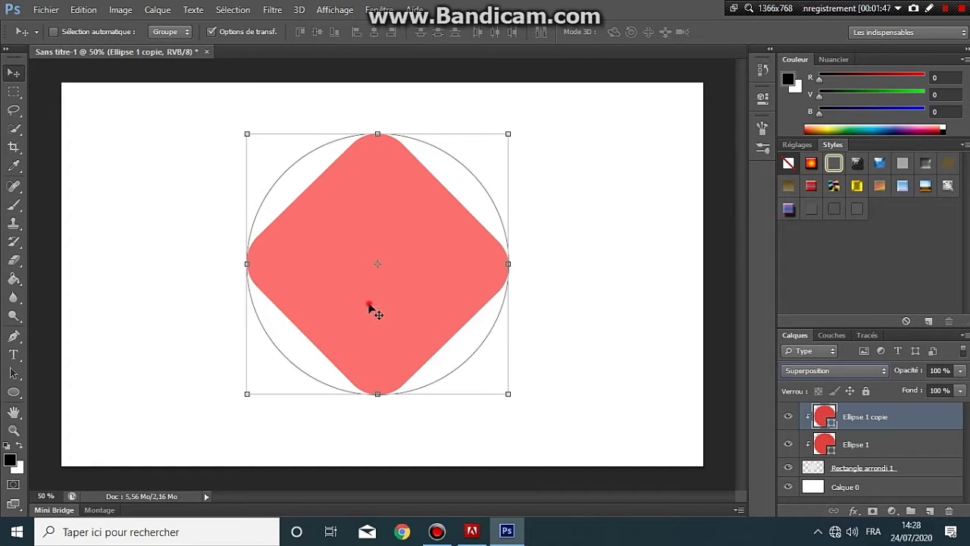
left_click_drag(370, 306, 391, 300)
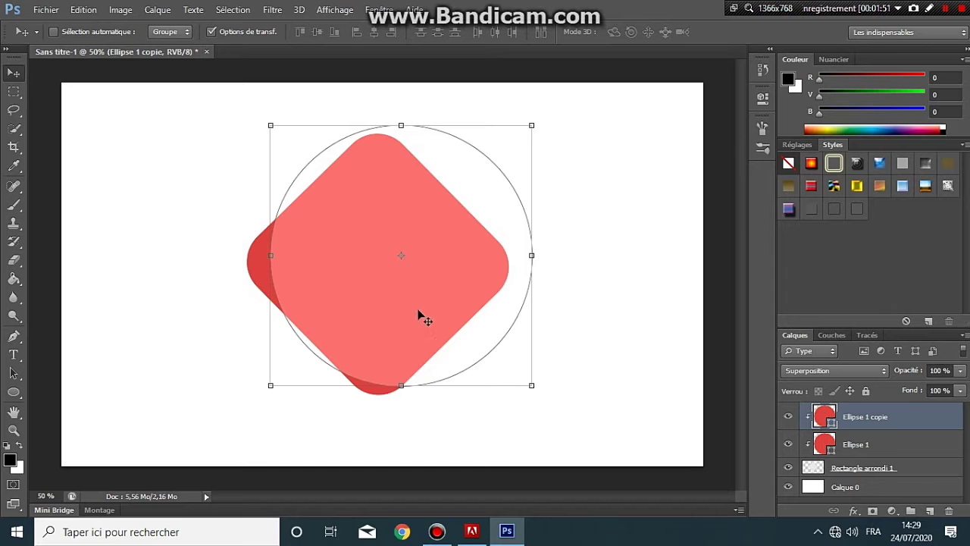
Add circle copies 2 and 3, shifting each slightly up-right of the last.
right_click(851, 424)
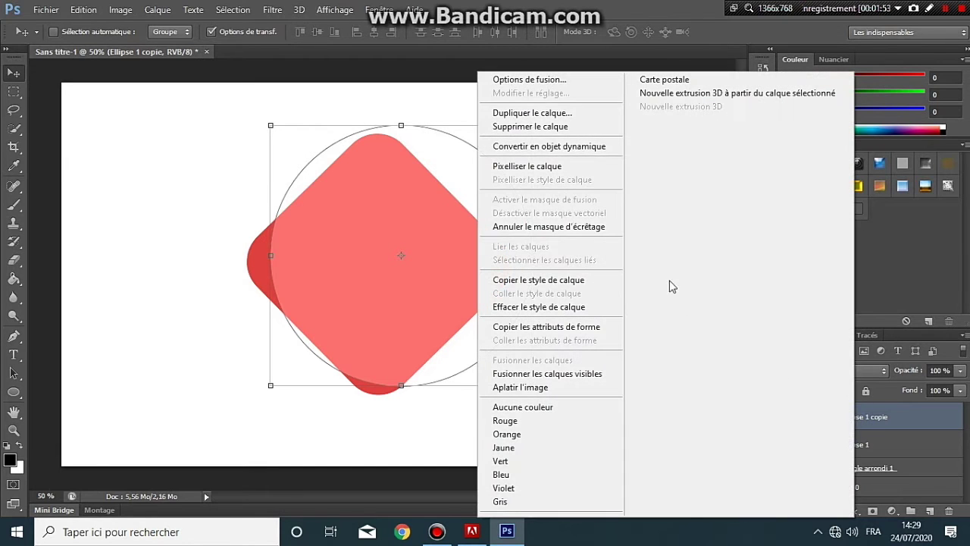
left_click(551, 113)
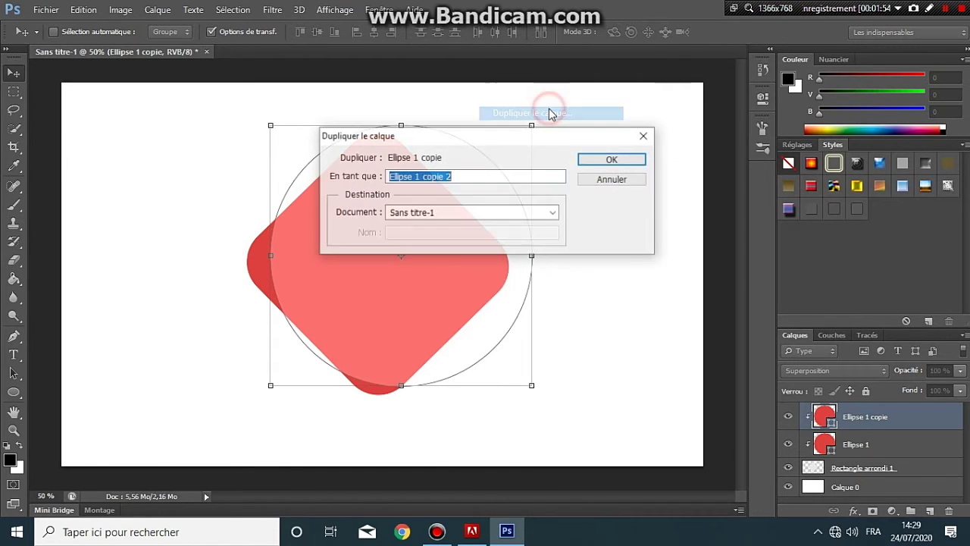
left_click(612, 158)
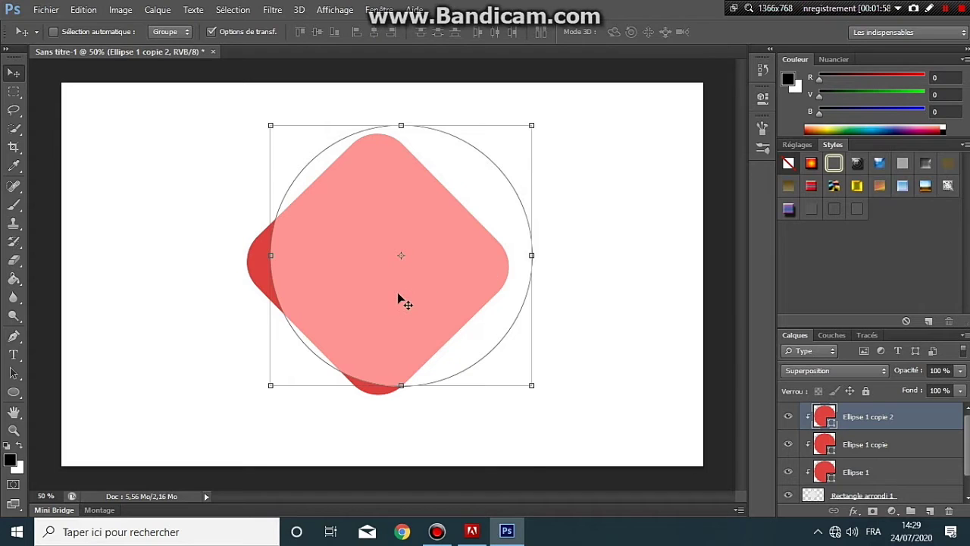
left_click_drag(402, 301, 422, 287)
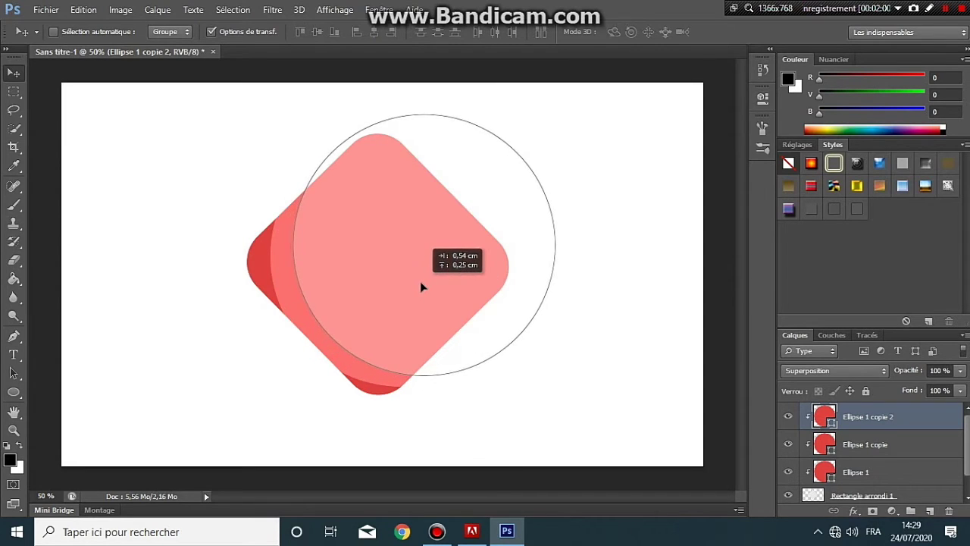
left_click_drag(422, 285, 422, 284)
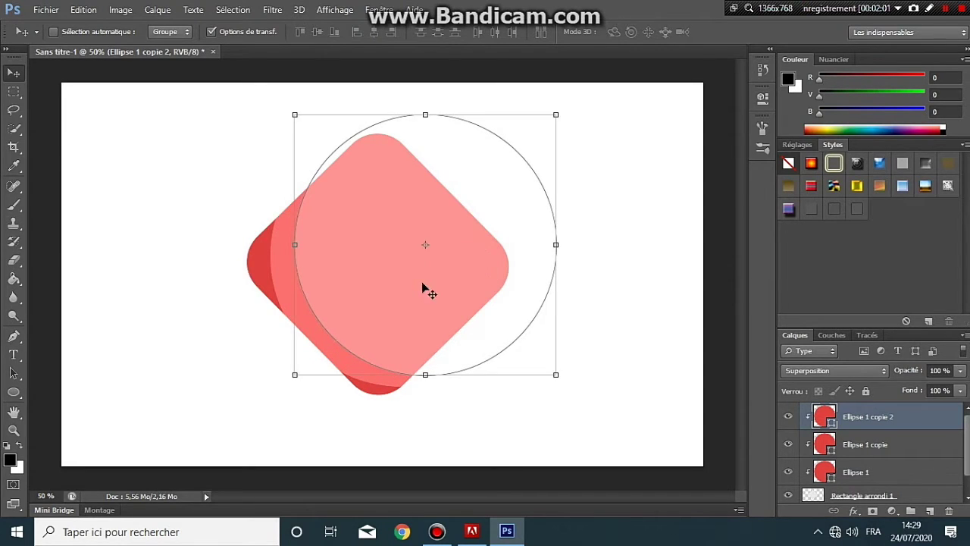
right_click(906, 410)
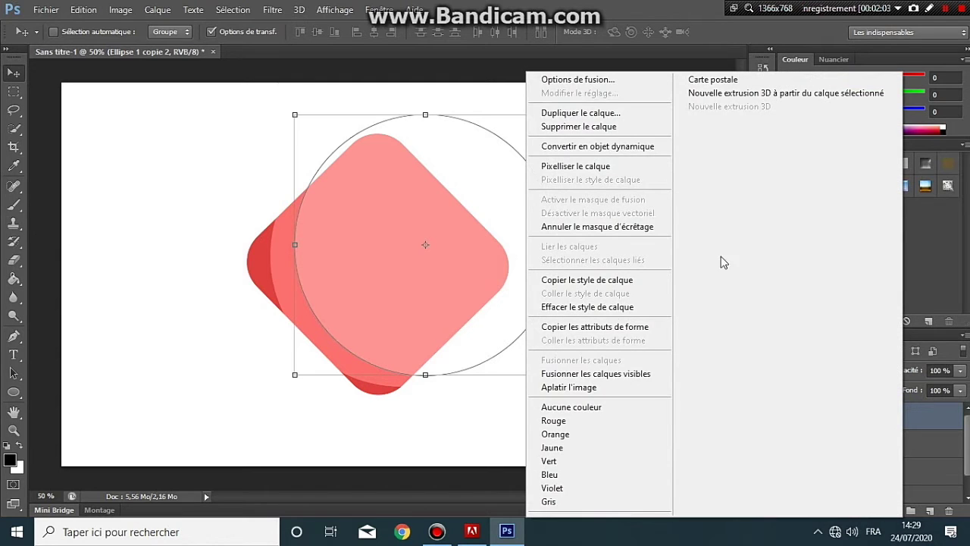
left_click(580, 114)
left_click(618, 161)
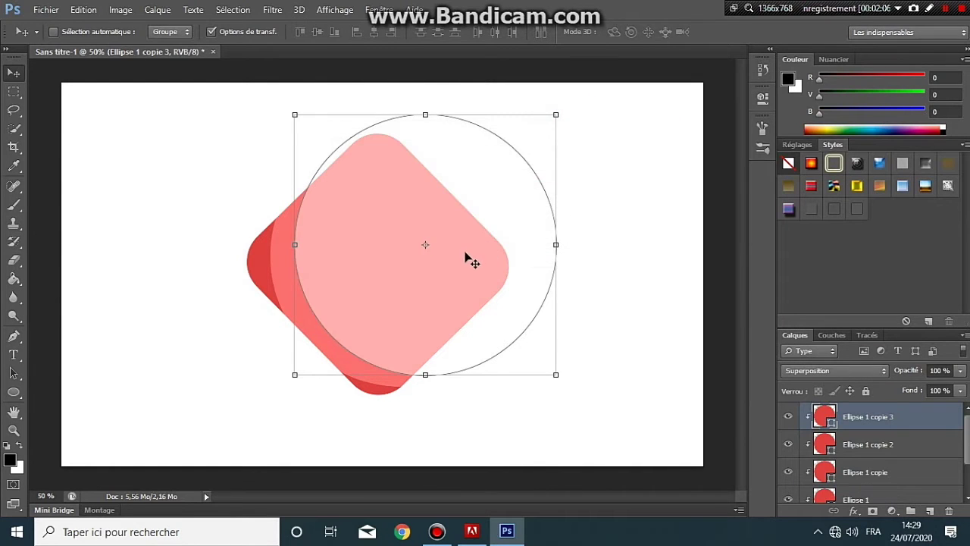
left_click_drag(465, 258, 490, 248)
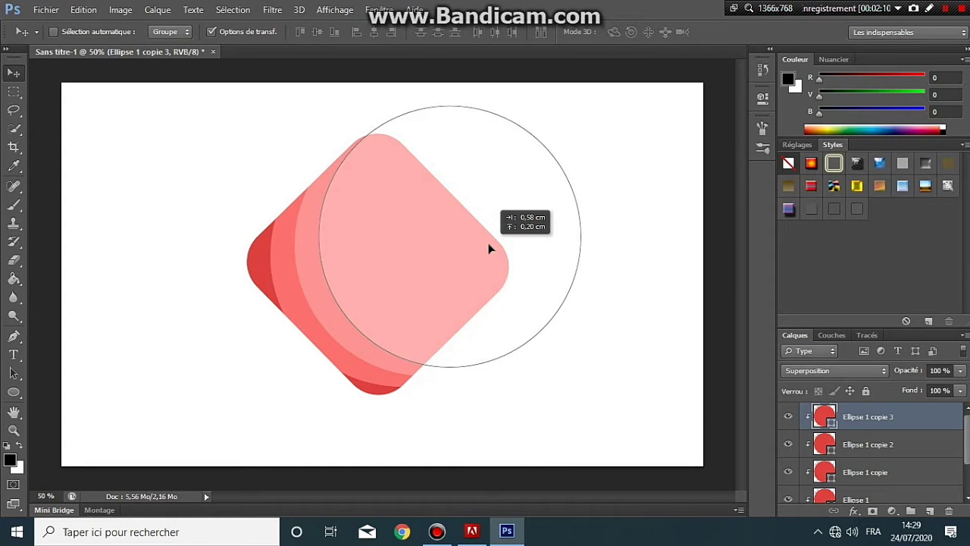
left_click_drag(489, 248, 486, 247)
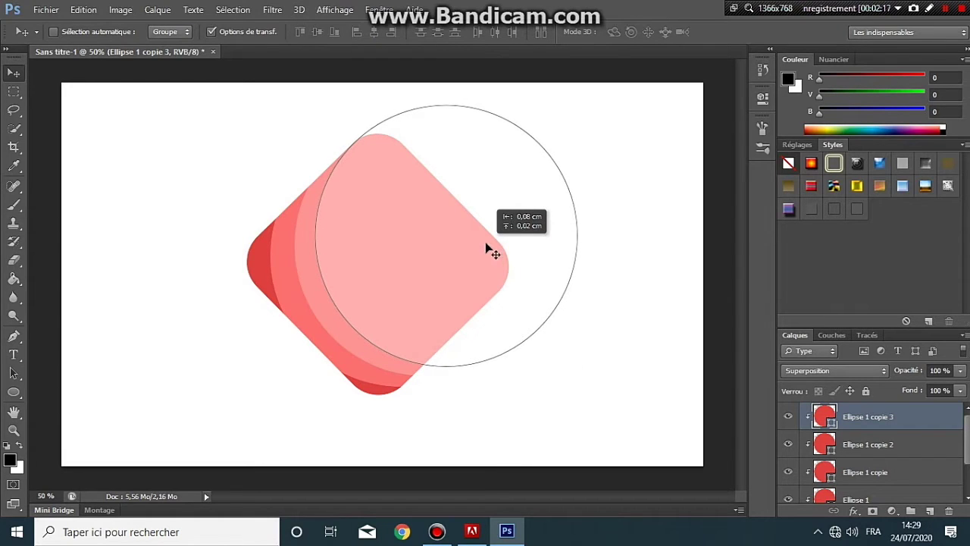
left_click_drag(486, 247, 487, 247)
Add circle copies 4 and 5, each shifted further right.
right_click(882, 426)
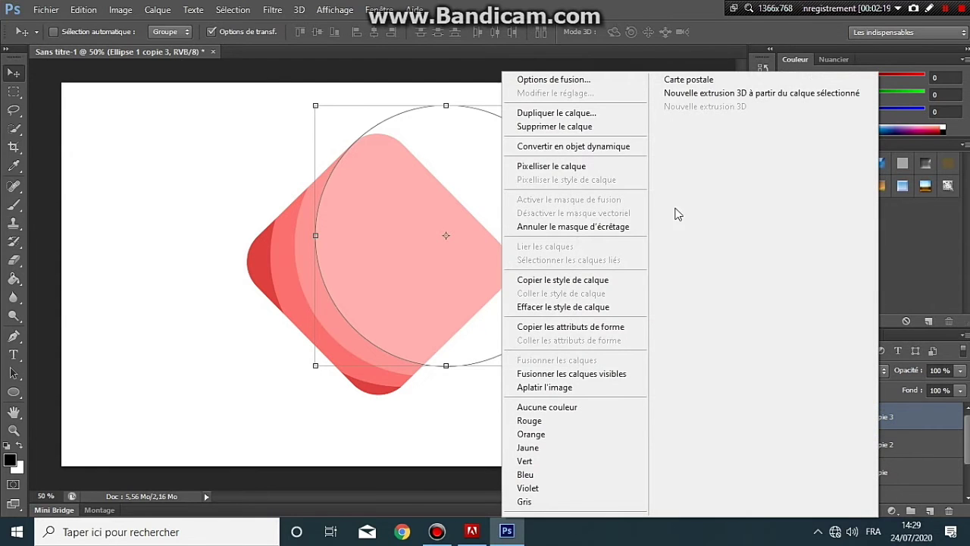
left_click(609, 114)
left_click(637, 159)
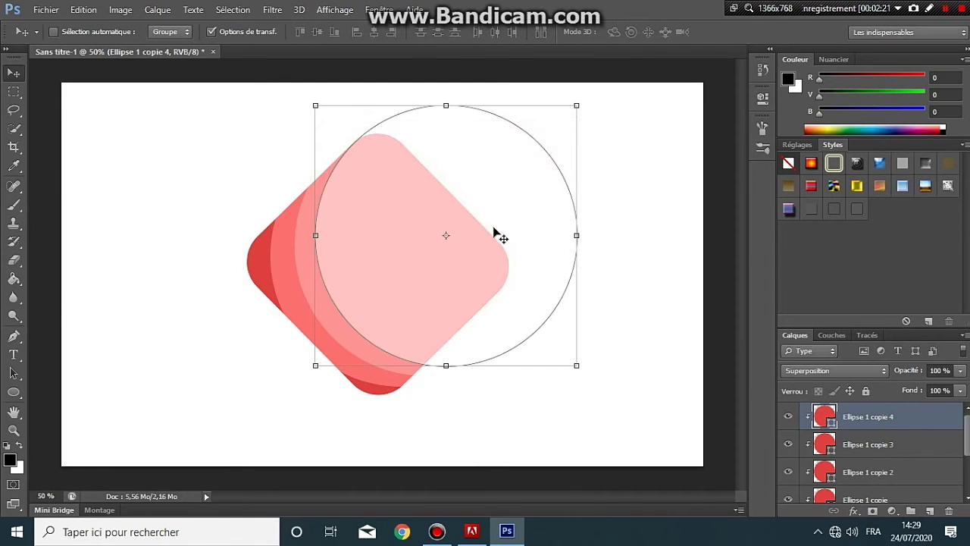
left_click_drag(494, 227, 521, 222)
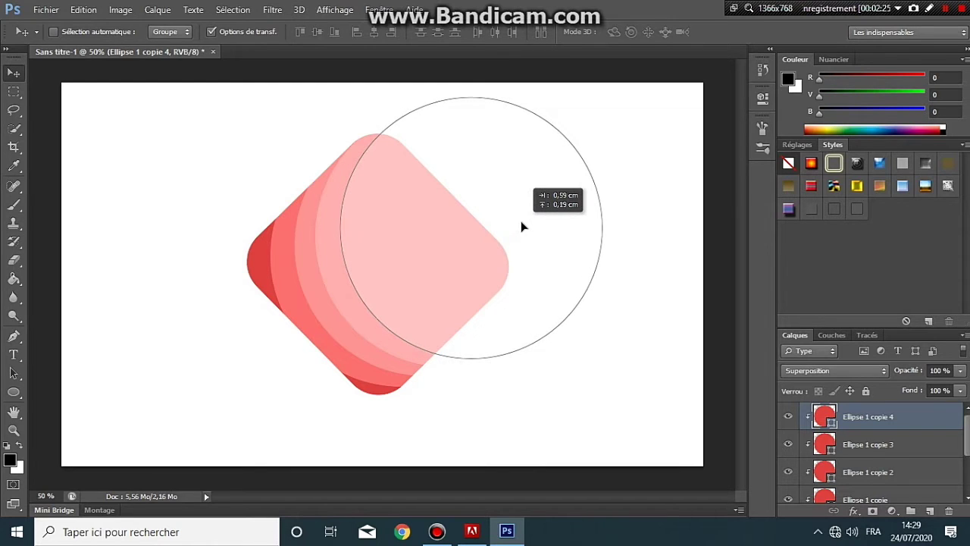
left_click_drag(521, 223, 521, 222)
right_click(895, 416)
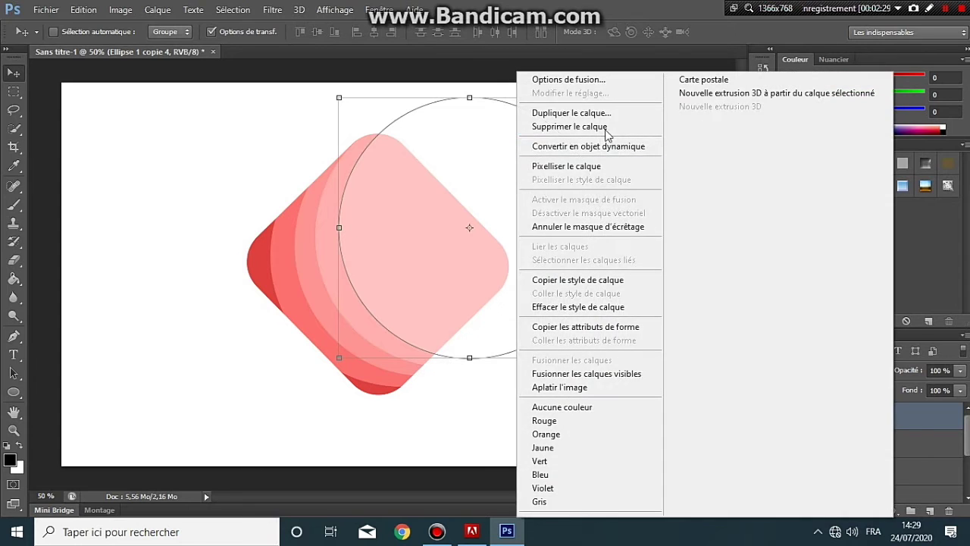
left_click(571, 113)
left_click(629, 158)
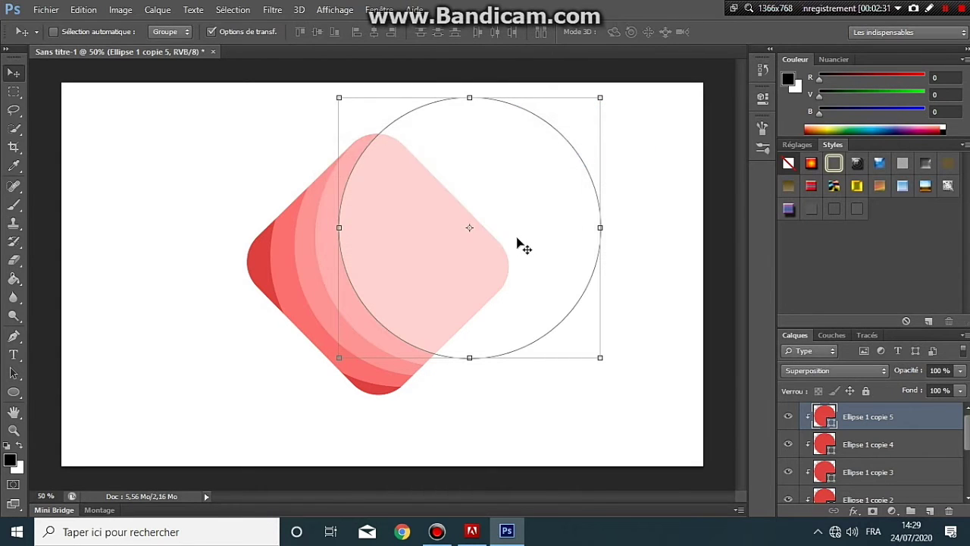
mouse_move(523, 244)
left_mouse_down()
mouse_move(539, 233)
mouse_move(557, 267)
left_mouse_up()
left_click(555, 266)
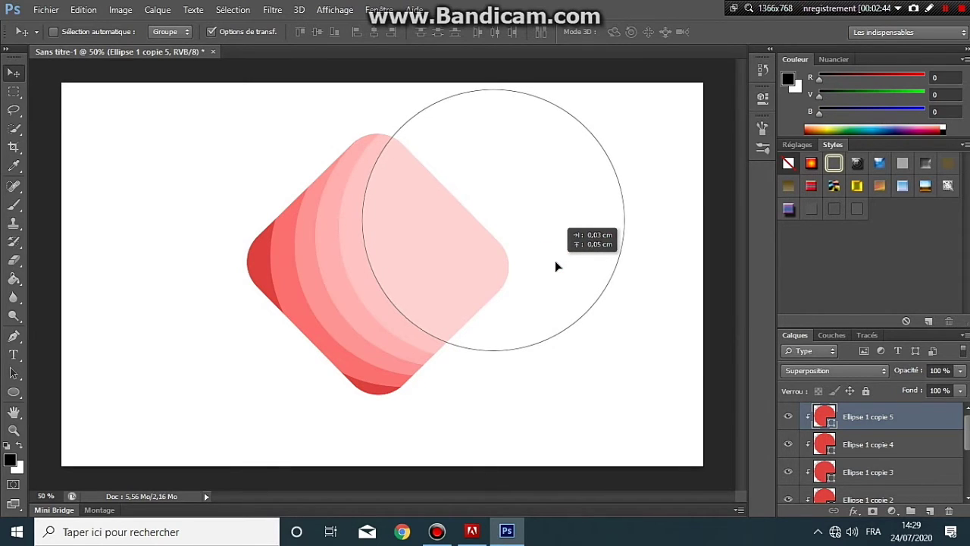
left_click_drag(557, 266, 556, 267)
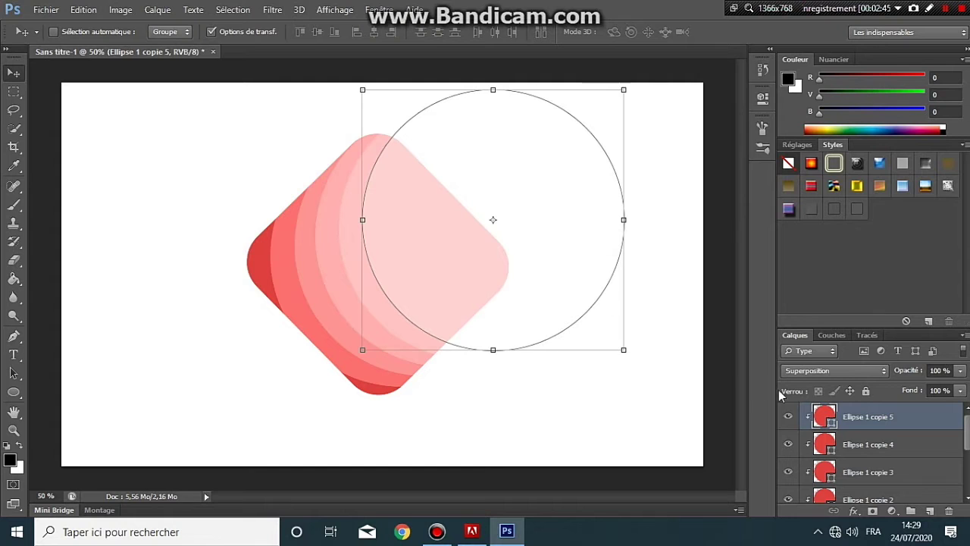
Add circle copies 6 and 7, each shifted slightly right.
right_click(870, 428)
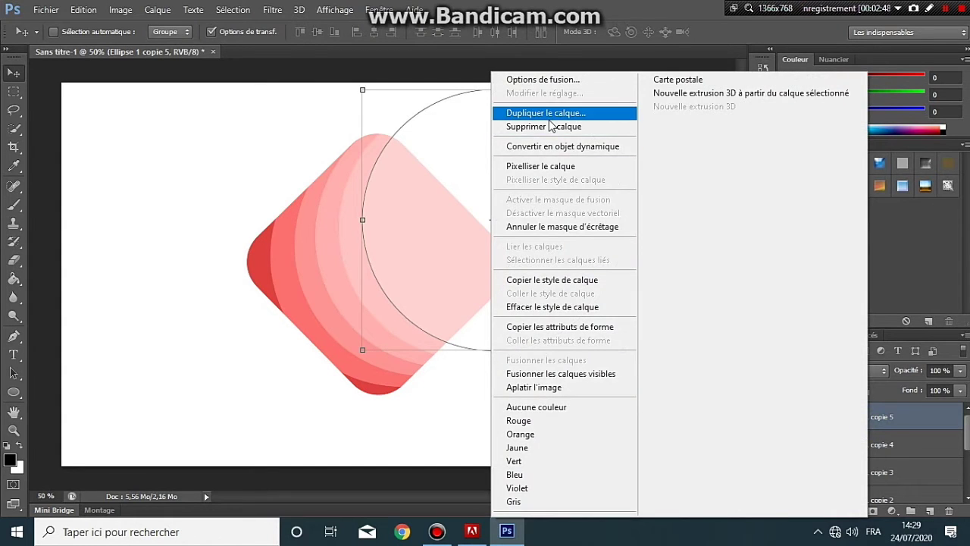
left_click(551, 110)
left_click(612, 159)
left_click_drag(498, 249, 519, 239)
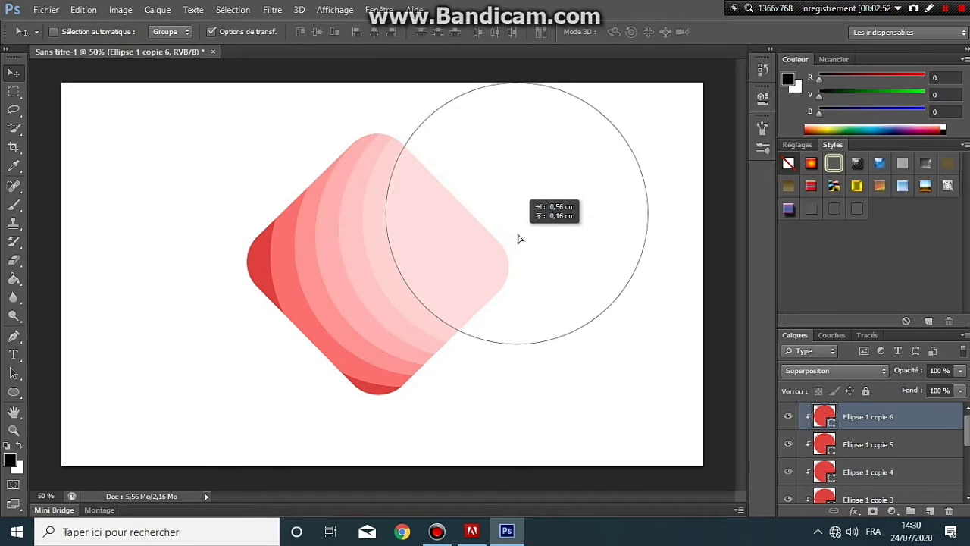
left_click_drag(519, 239, 517, 239)
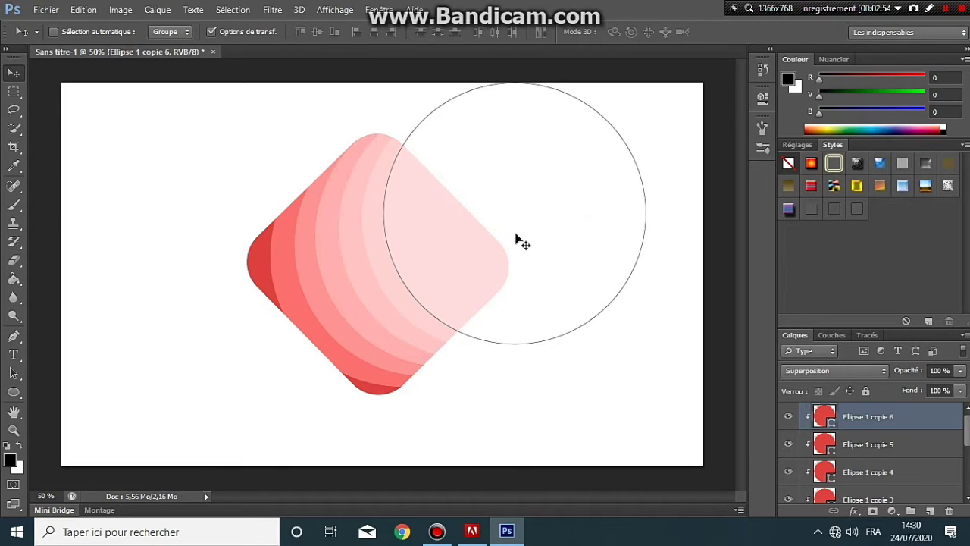
right_click(851, 418)
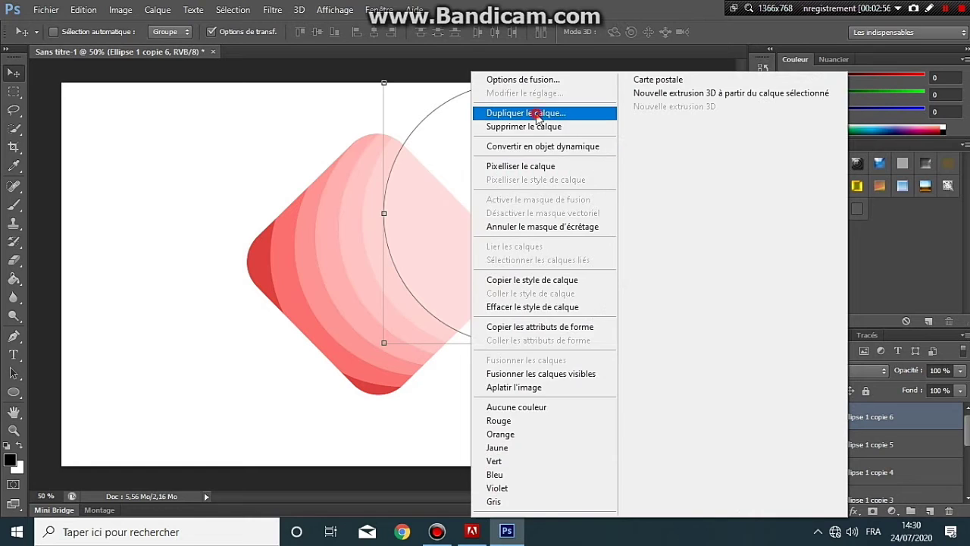
left_click(539, 118)
left_click(599, 160)
left_click_drag(503, 217, 517, 220)
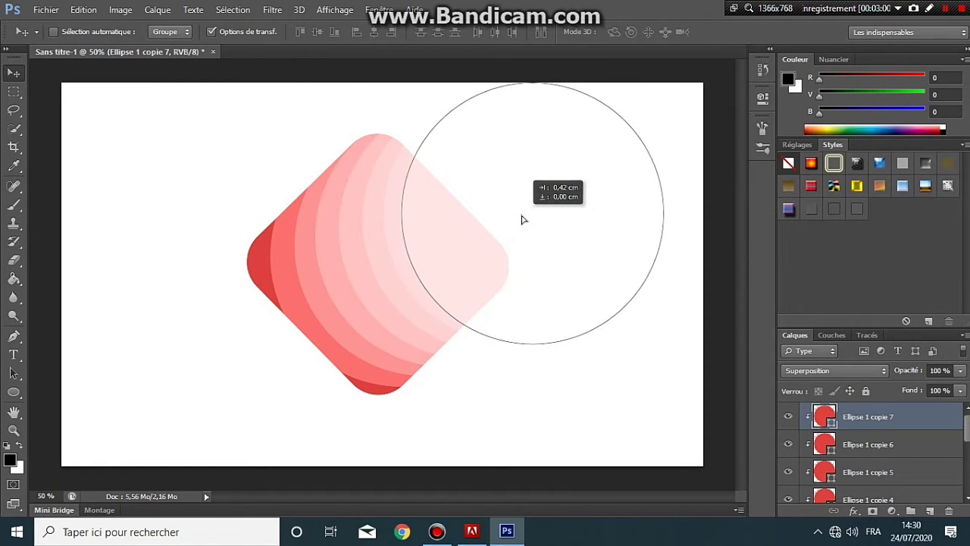
left_click_drag(518, 220, 523, 217)
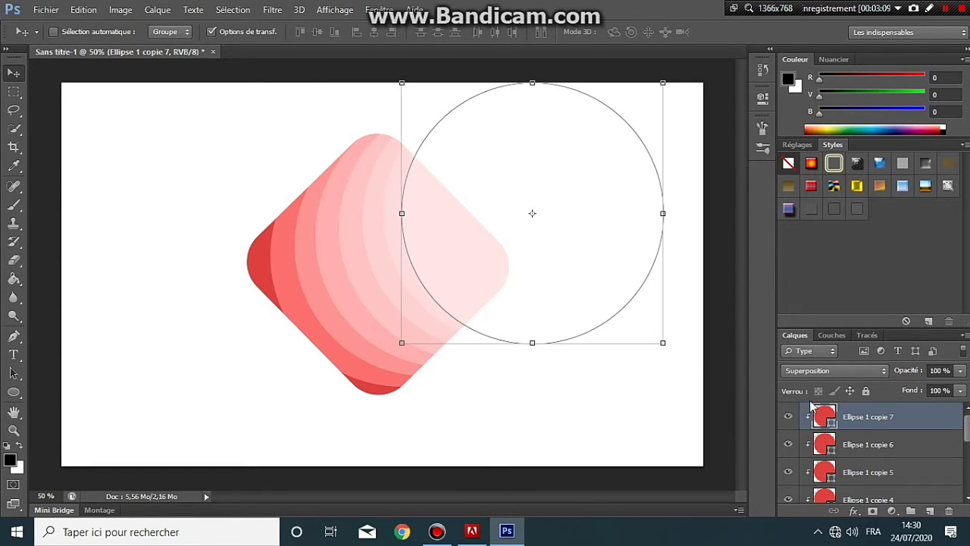
Add circle copies 8 and 9, each shifted slightly right.
right_click(880, 417)
left_click(595, 112)
left_click(608, 158)
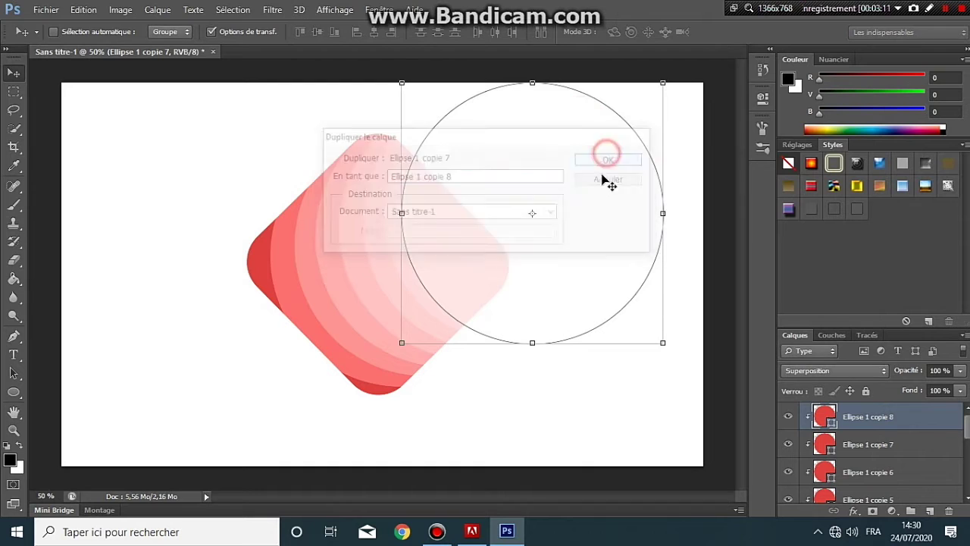
left_click_drag(571, 226, 588, 224)
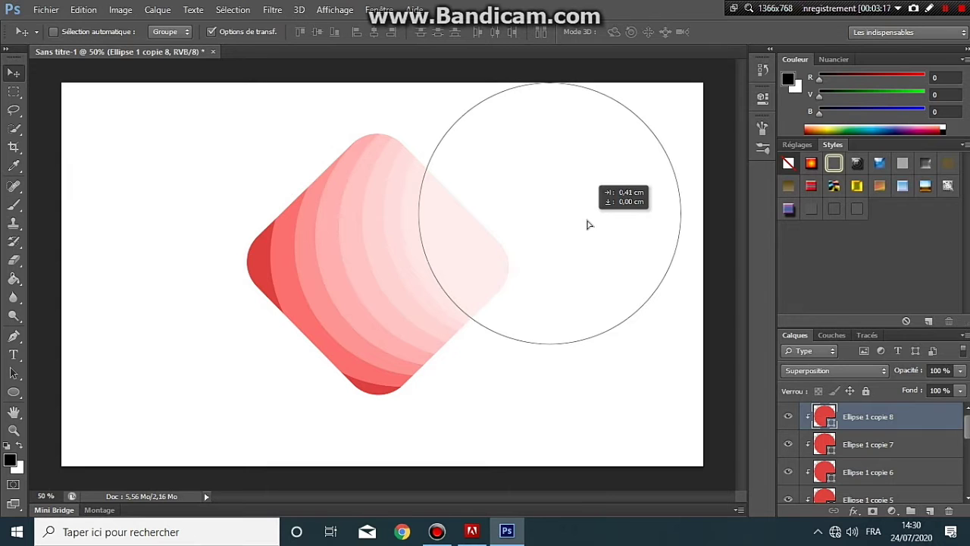
left_click_drag(588, 224, 588, 224)
right_click(837, 411)
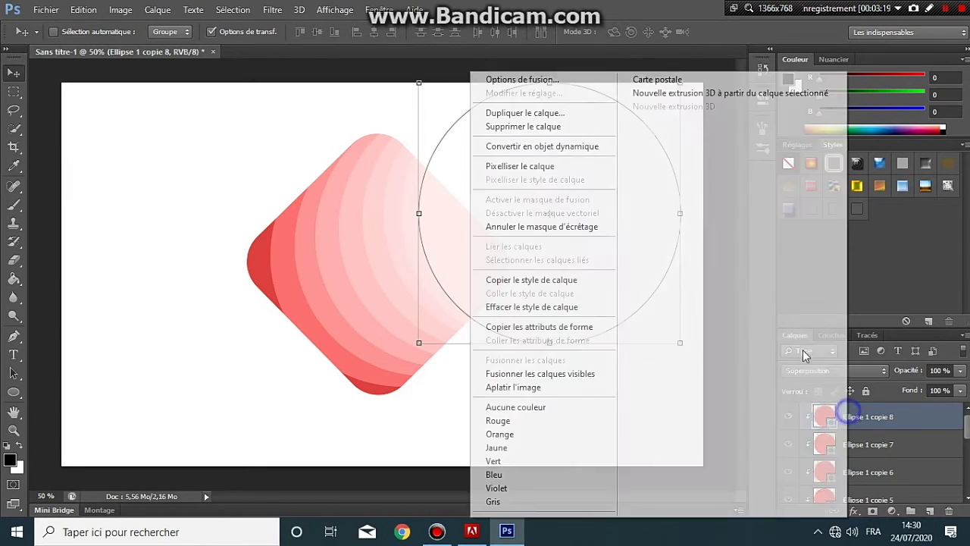
left_click(573, 112)
left_click(612, 159)
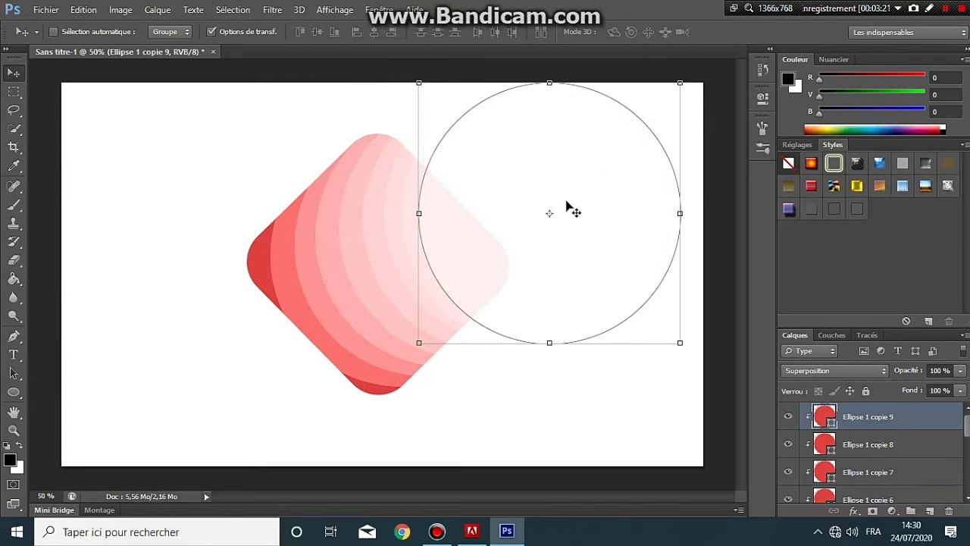
left_click_drag(559, 189, 578, 190)
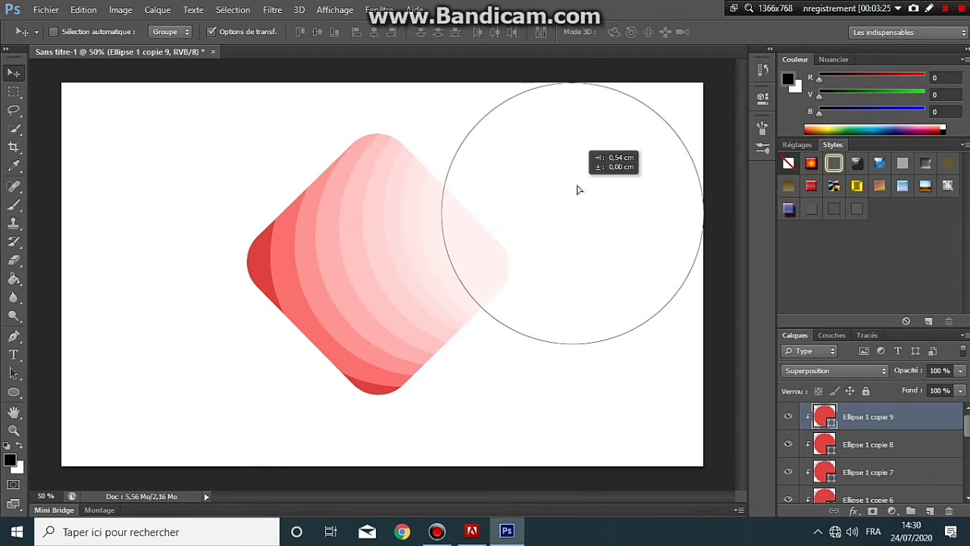
left_click_drag(576, 190, 572, 190)
key("ctrl+t")
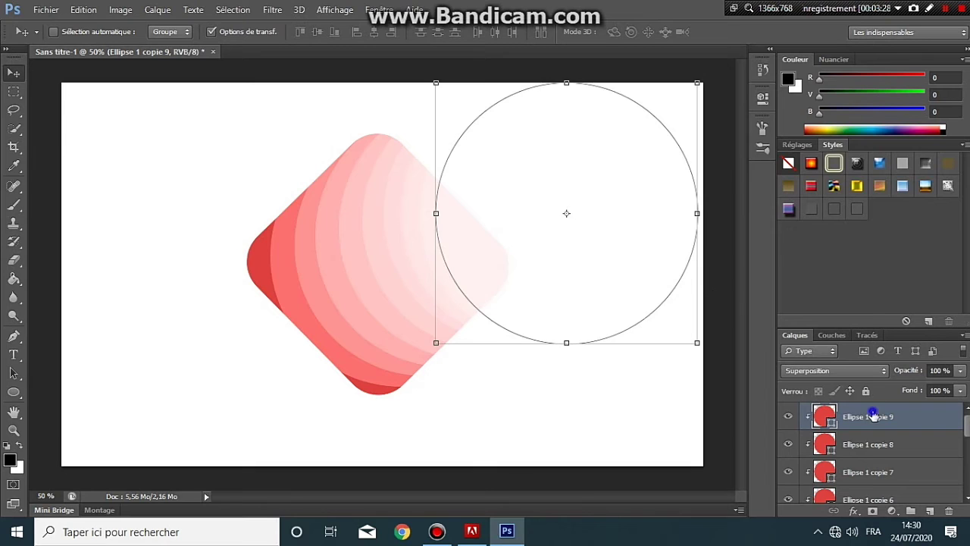
Add circle copies 10, 11 and 12, each shifted slightly right.
right_click(873, 416)
left_click(598, 117)
left_click(613, 160)
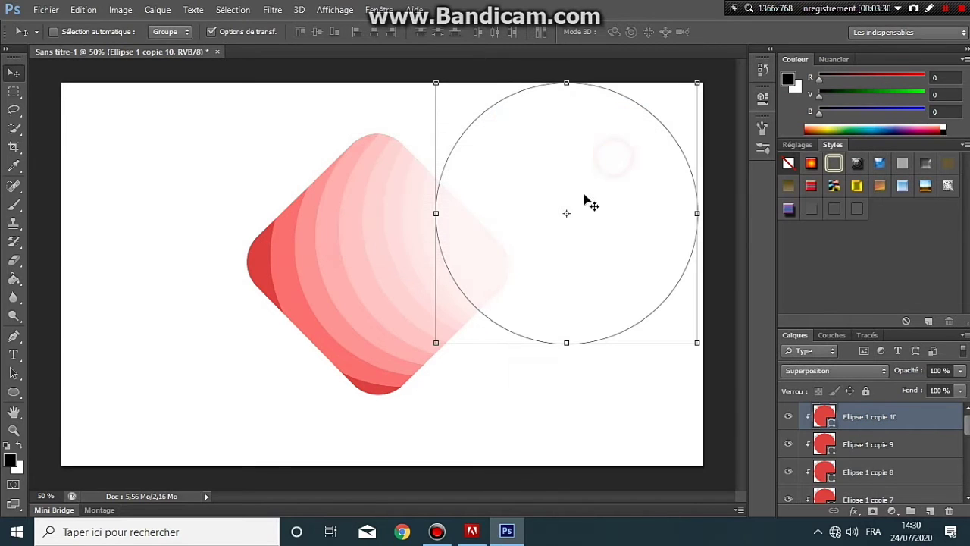
left_click_drag(542, 190, 559, 187)
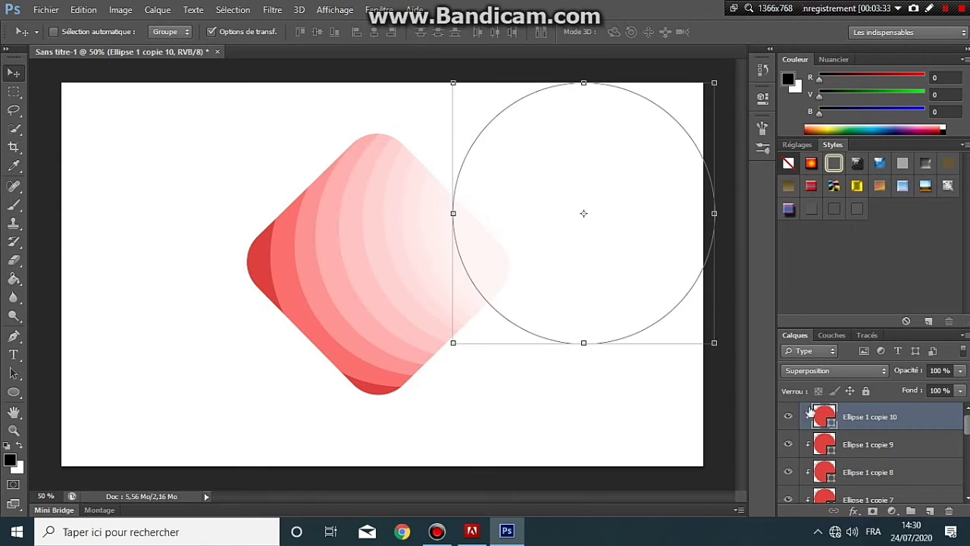
right_click(853, 419)
left_click(596, 118)
left_click(618, 157)
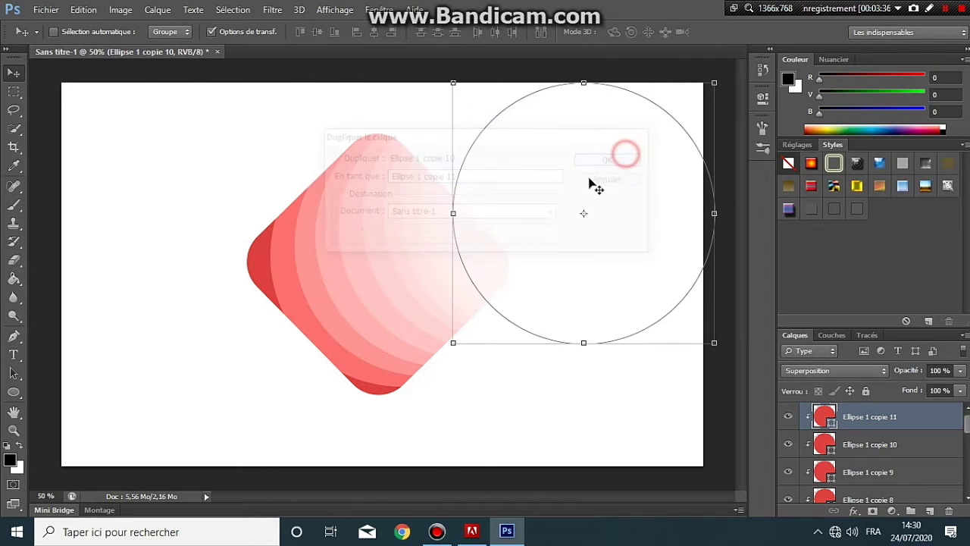
left_click_drag(558, 180, 576, 178)
right_click(878, 430)
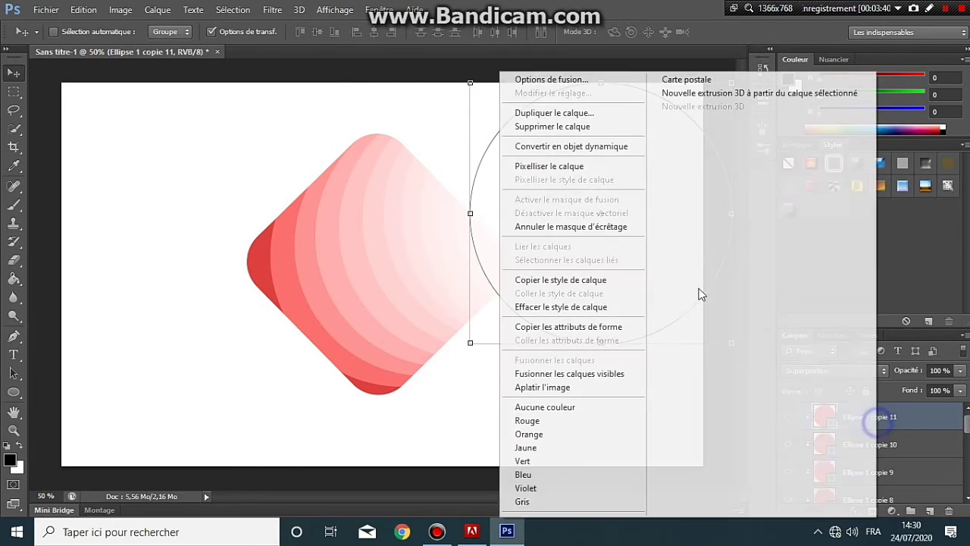
left_click(568, 121)
left_click(602, 161)
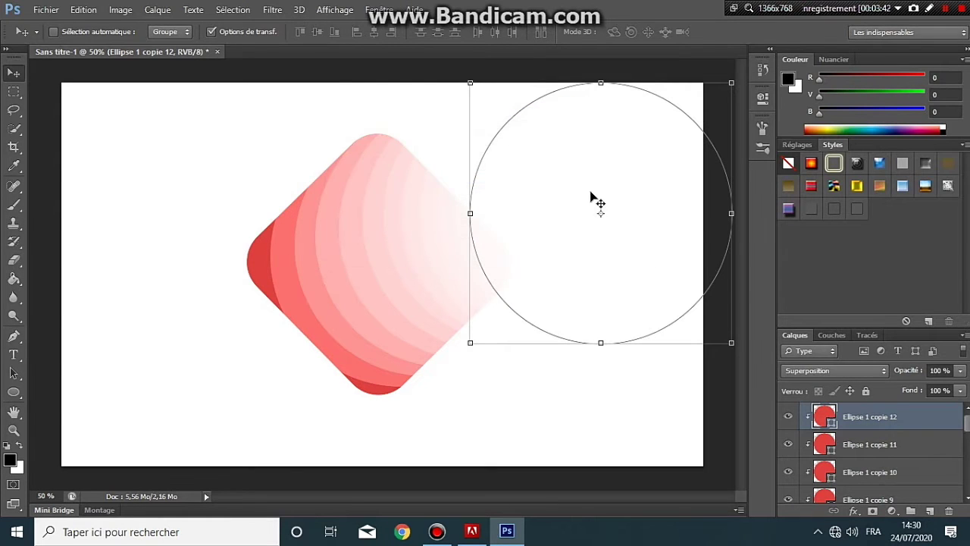
left_click_drag(584, 191, 600, 192)
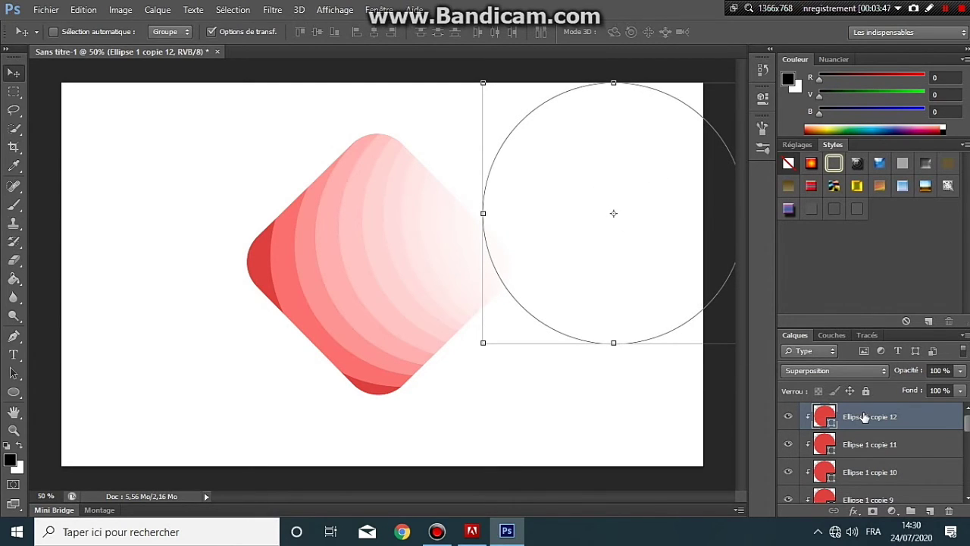
Select the circle copies from Ellipse 1 copie through copie 11 in the Layers panel.
left_click(877, 445, "shift")
scroll(877, 447, "down", 1)
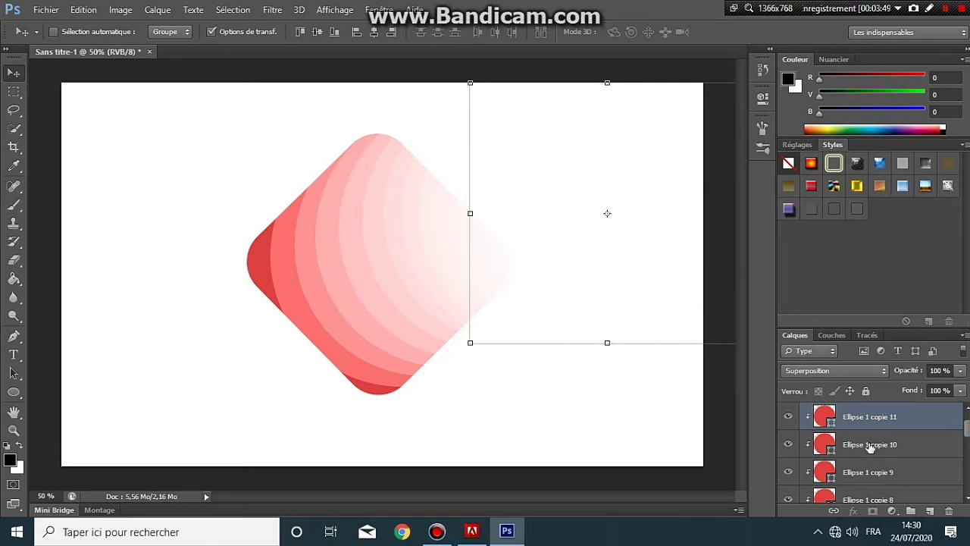
left_click(876, 453, "shift")
left_click(877, 468, "shift")
left_click(877, 496, "shift")
scroll(880, 466, "down", 2)
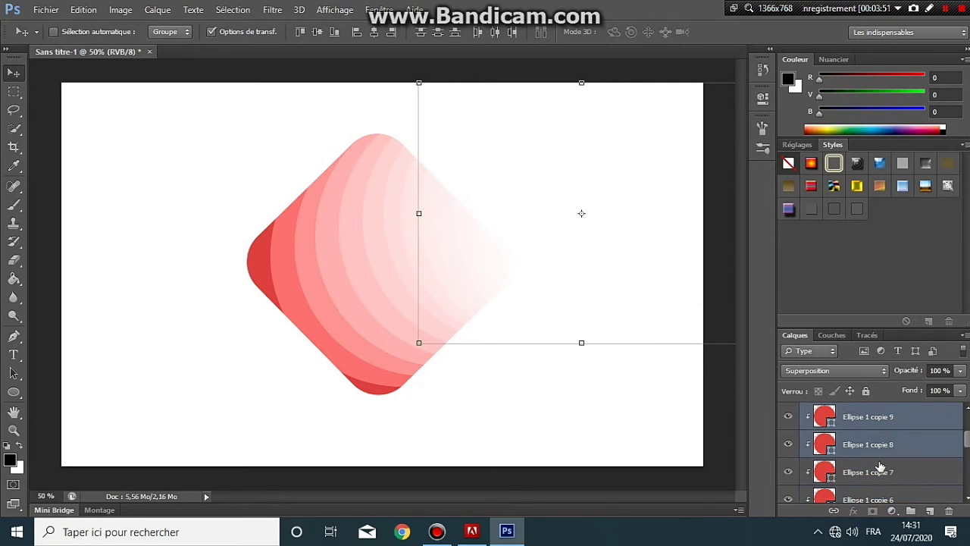
scroll(875, 447, "down", 1)
left_click(874, 439, "shift")
left_click(876, 470, "shift")
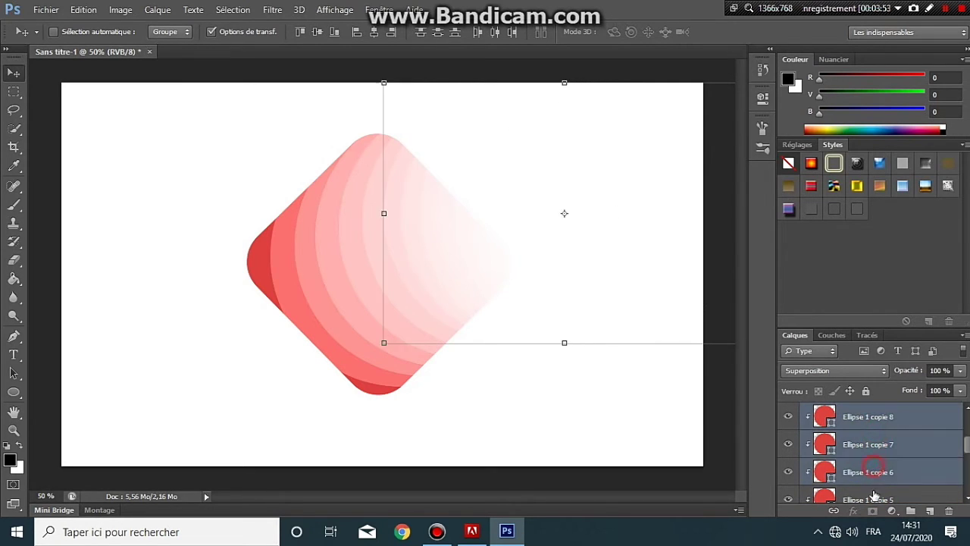
left_click(874, 497, "shift")
scroll(864, 454, "down", 2)
scroll(864, 455, "down", 1)
left_click(870, 461, "shift")
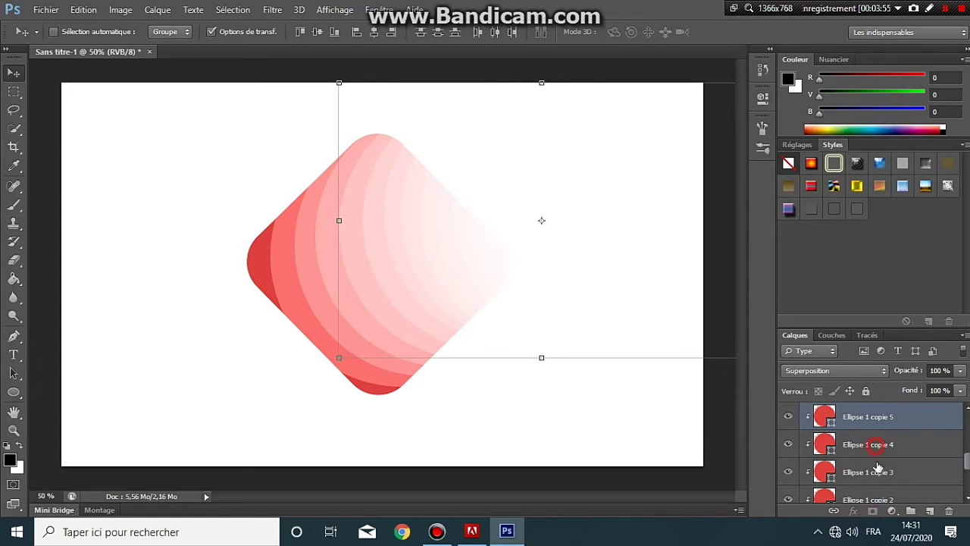
left_click(880, 469, "shift")
scroll(884, 472, "down", 1)
left_click(884, 472, "shift")
scroll(884, 472, "down", 1)
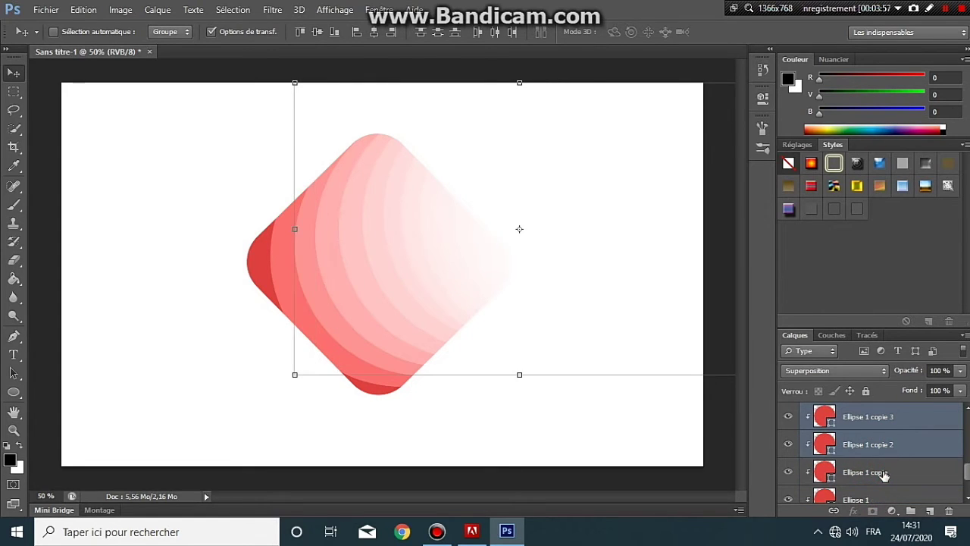
left_click(882, 472, "shift")
Lower the selected circle copies' opacity to 36%.
left_click(961, 371)
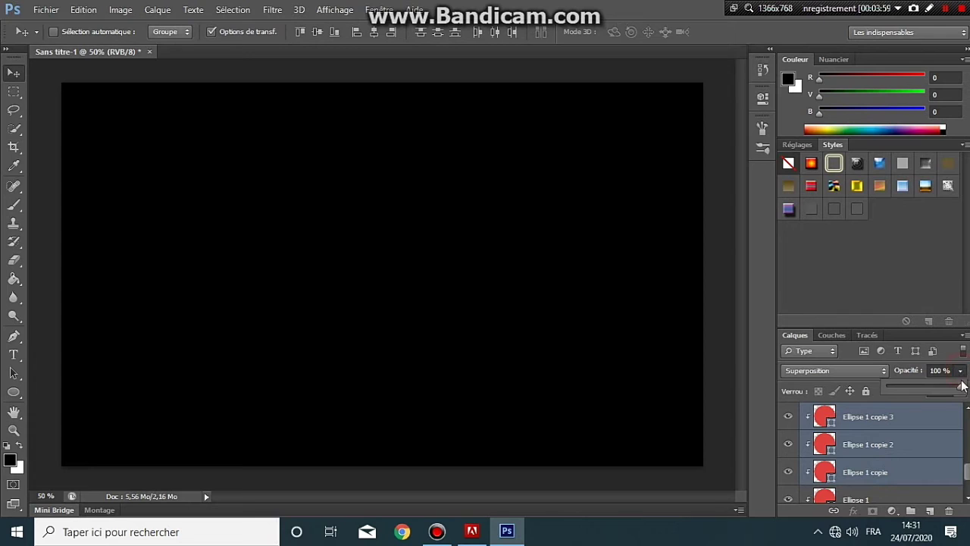
left_click_drag(958, 390, 953, 390)
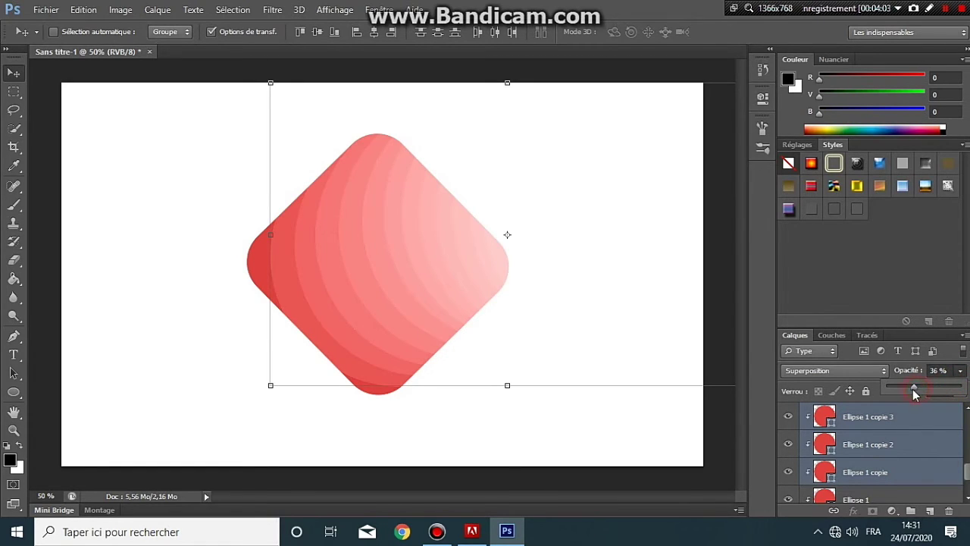
left_click_drag(913, 389, 919, 390)
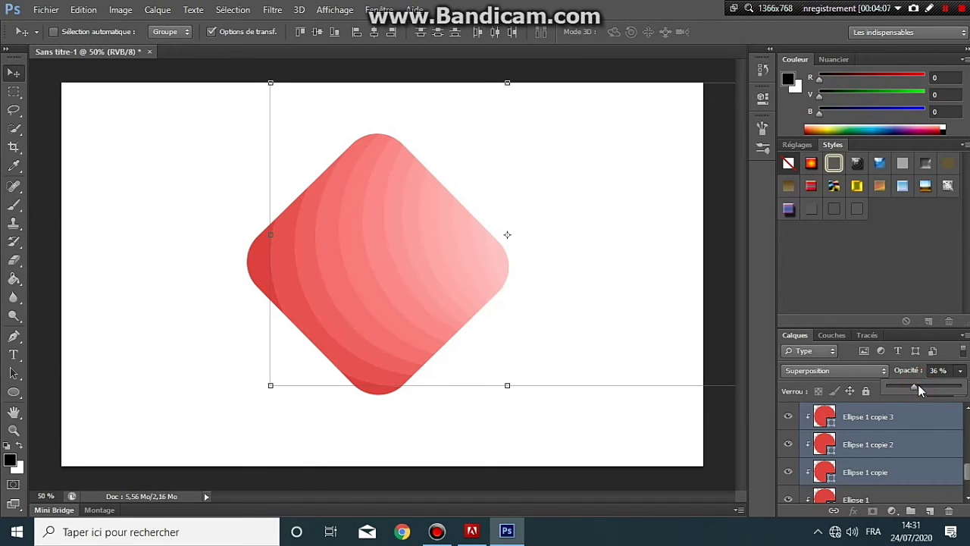
Type a white Pristina 160 pt letter R centred on the diamond.
left_click(934, 370)
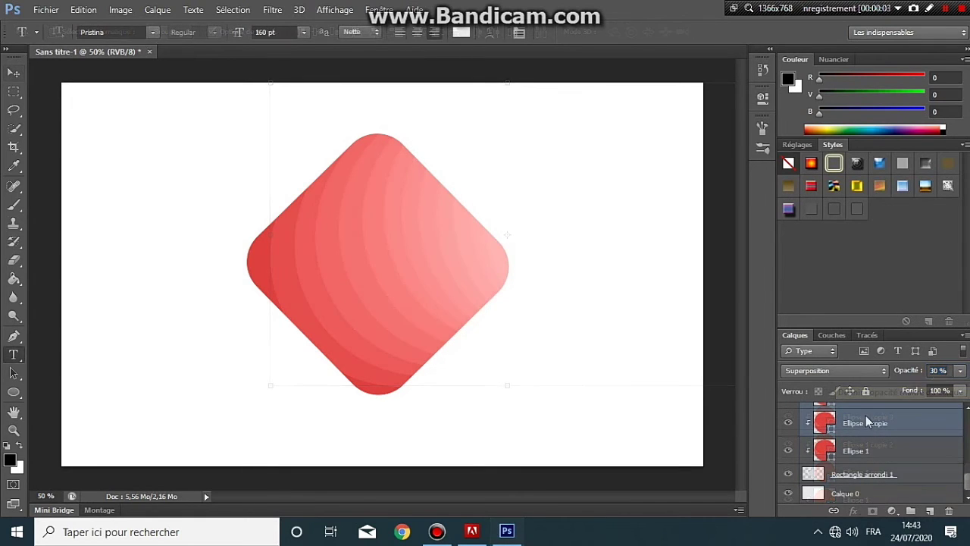
left_click(866, 423)
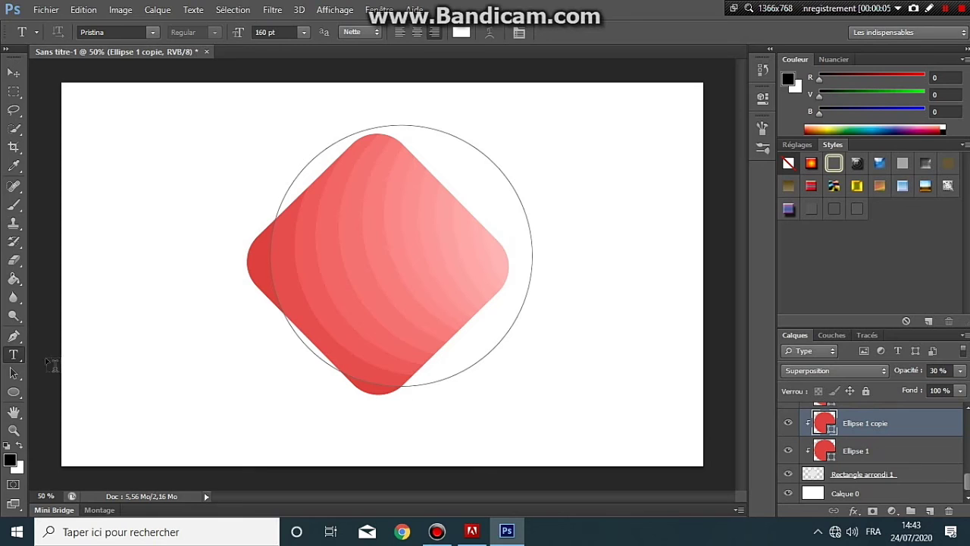
left_click(174, 320)
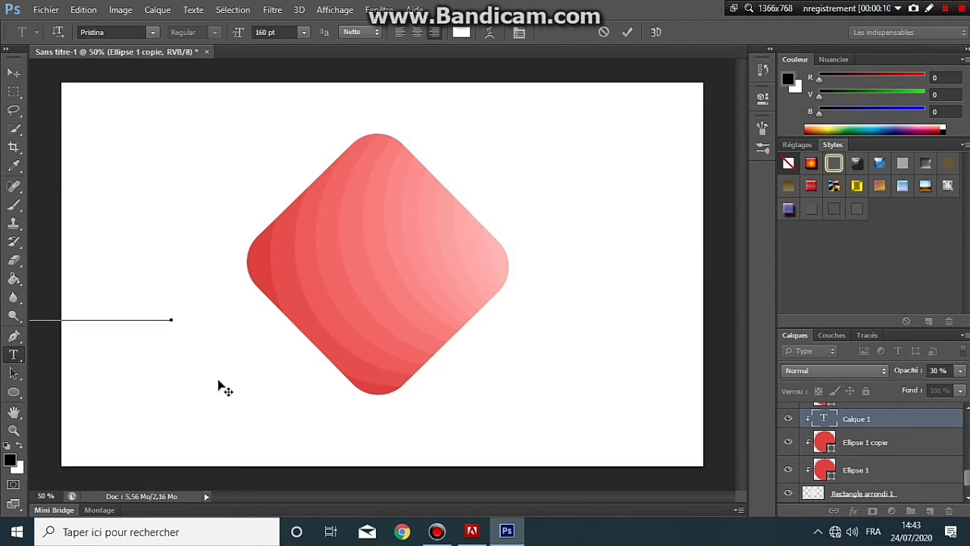
left_click(235, 385)
left_click_drag(322, 402, 531, 410)
type("R")
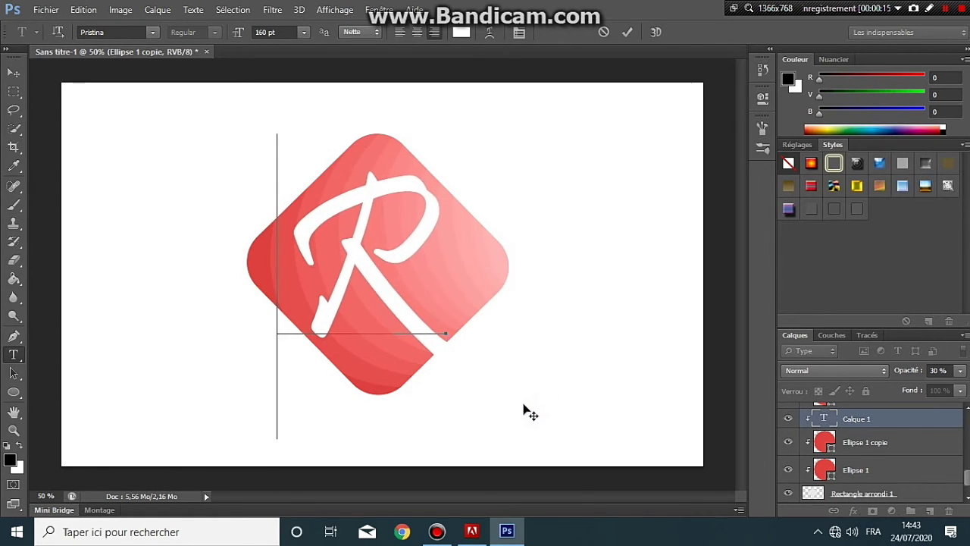
Commit the R and enable Ombre portée in its layer's blending options.
left_click(628, 32)
right_click(896, 422)
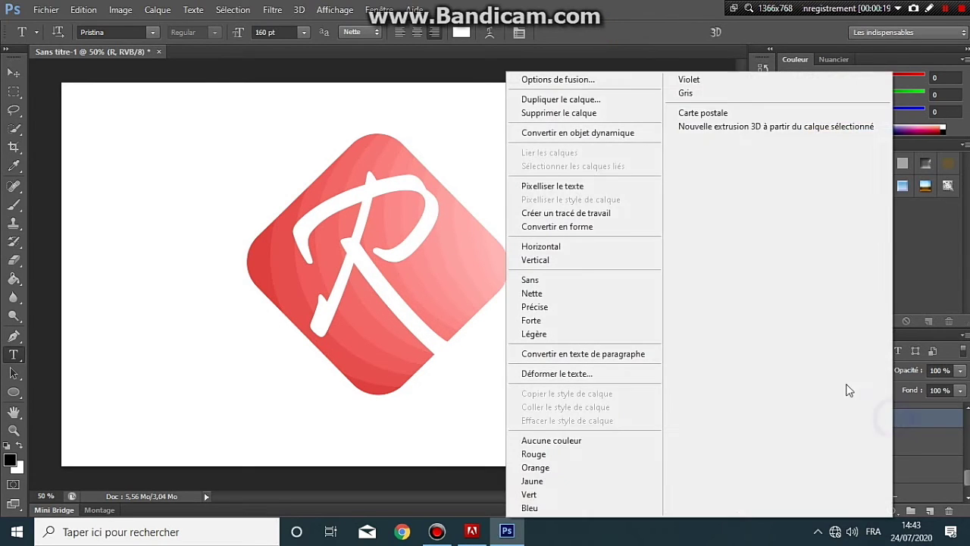
left_click(589, 86)
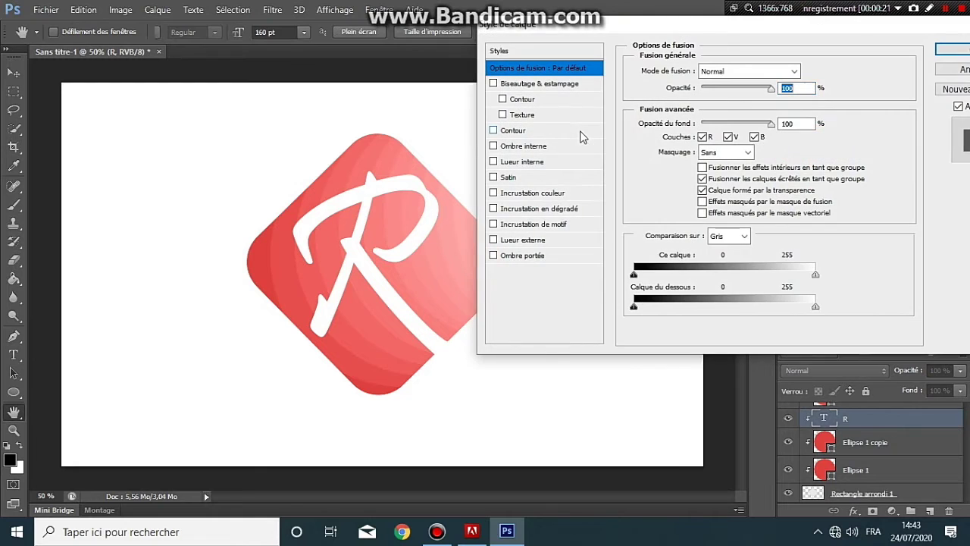
left_click(554, 254)
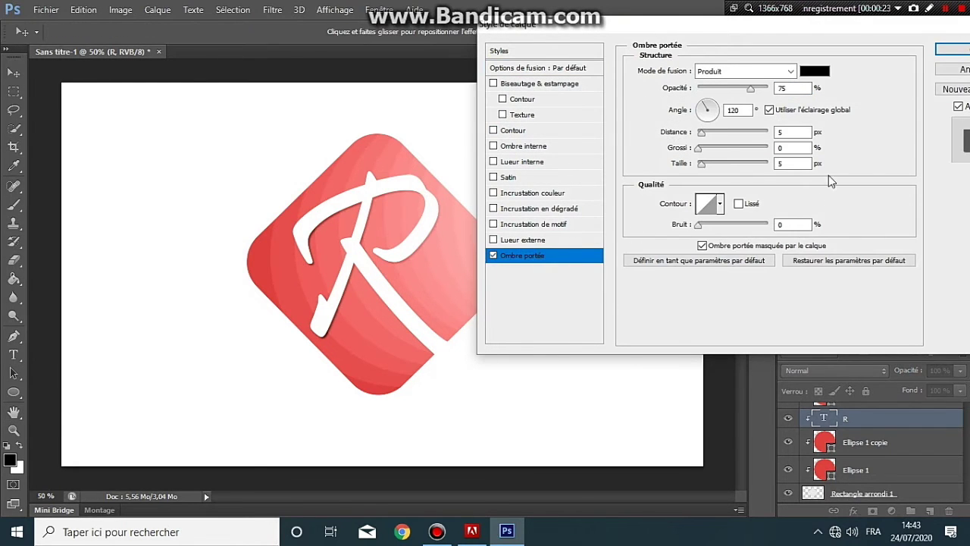
Set the drop shadow to 41% opacity, 12 px distance, 9% spread and 12 px size.
double_click(785, 88)
type("41")
double_click(788, 132)
type("12")
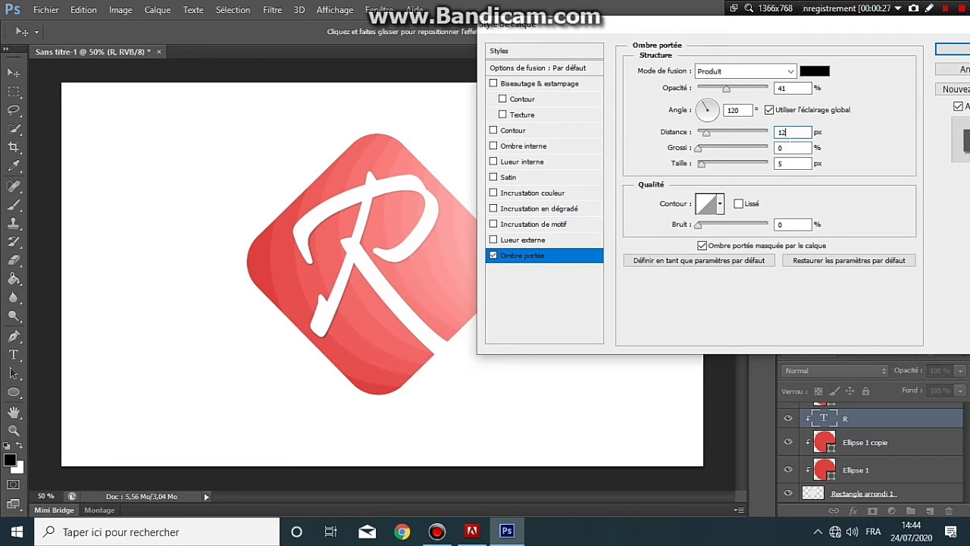
left_click(782, 148)
type("9")
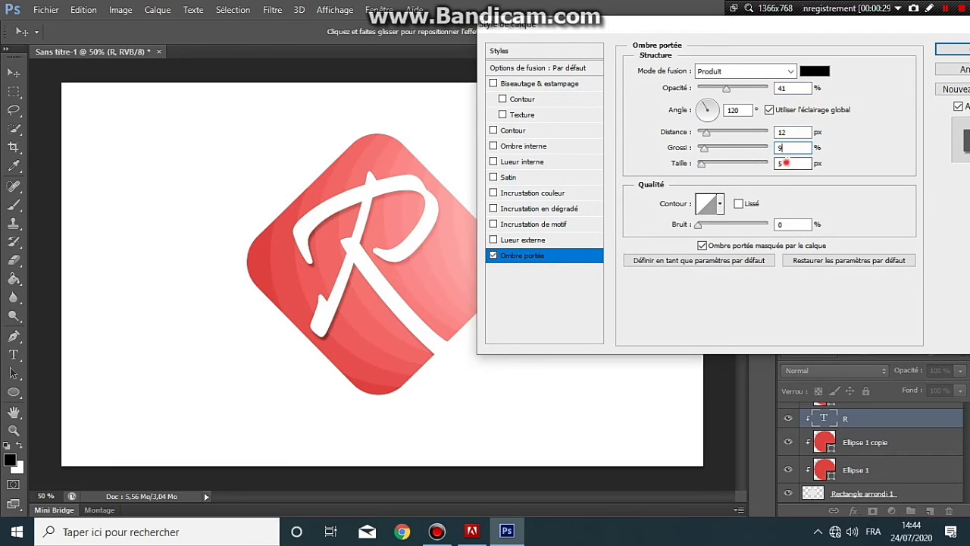
double_click(786, 162)
type("12")
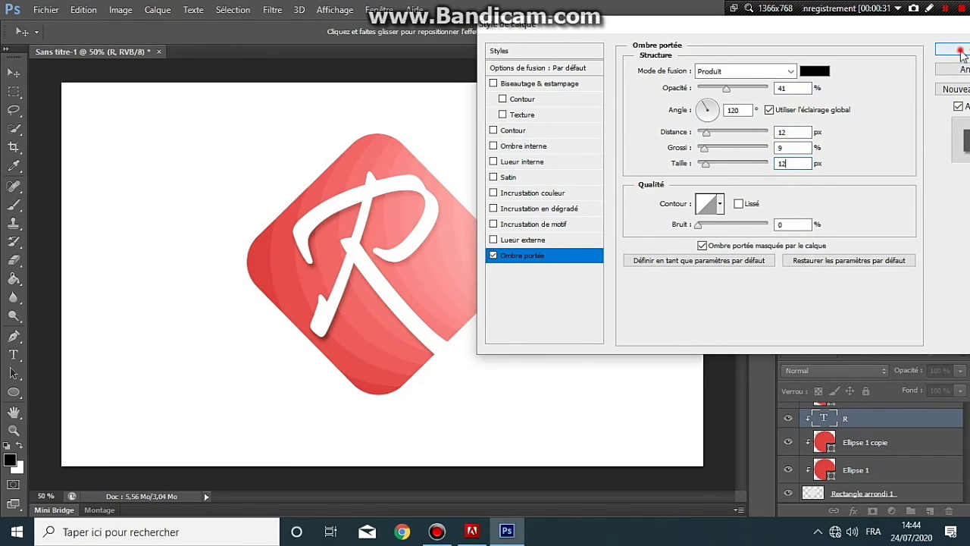
left_click(952, 50)
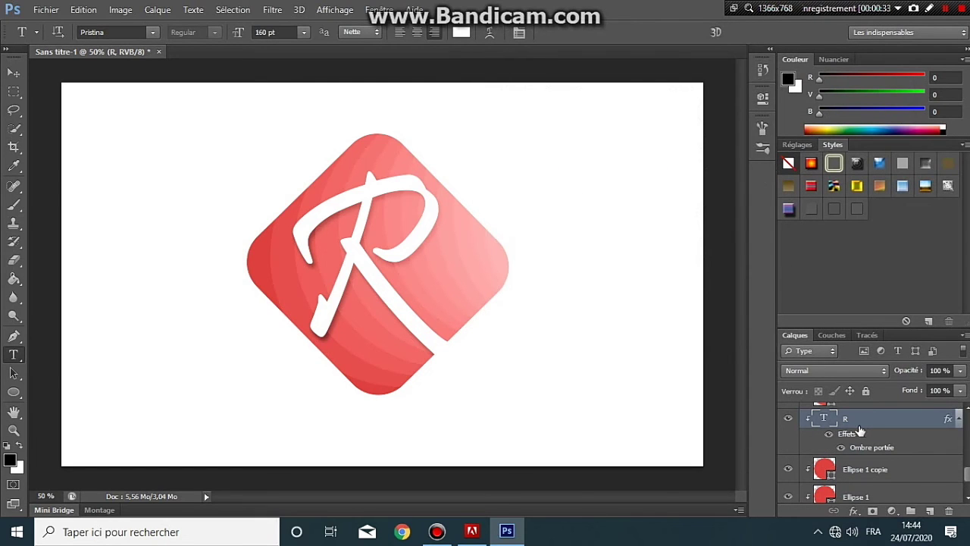
Separate the R's drop shadow effect into its own layer.
right_click(952, 424)
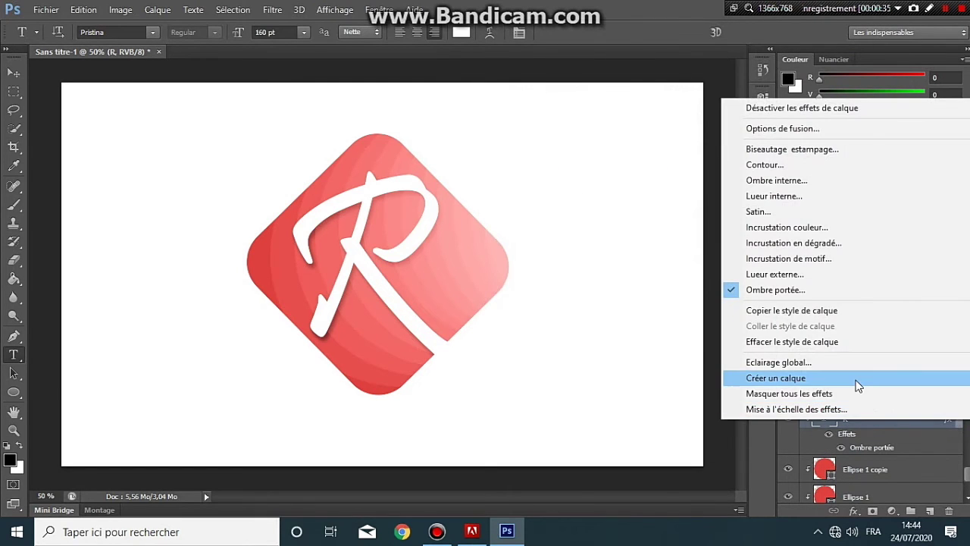
left_click(855, 381)
left_click(452, 205)
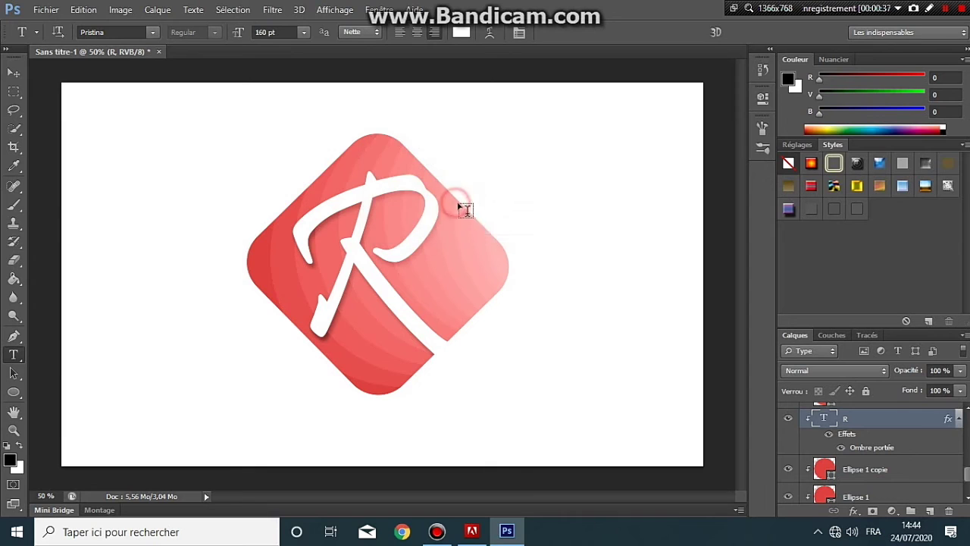
scroll(876, 449, "down", 2)
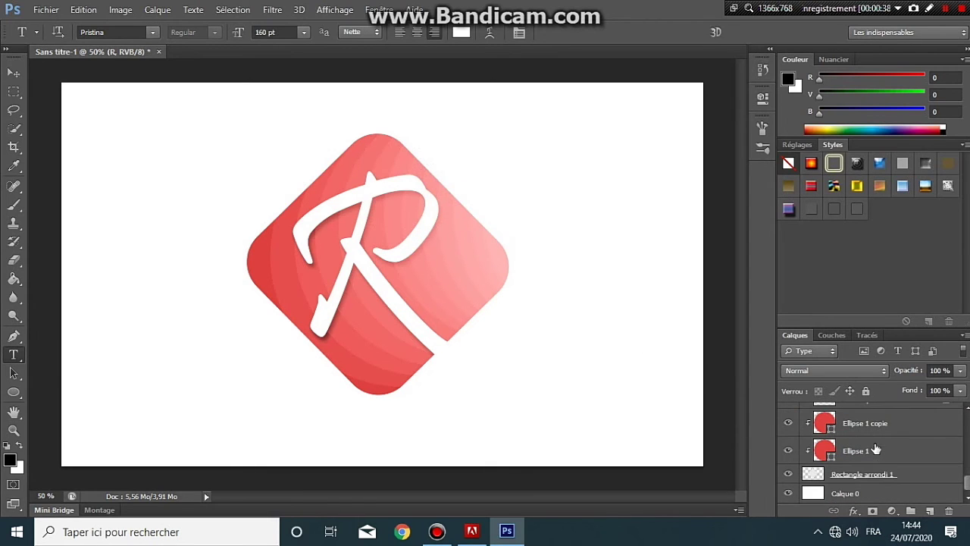
Select the Rectangle arrondi 1 outline, invert the selection and cut away everything outside it.
left_click(918, 477)
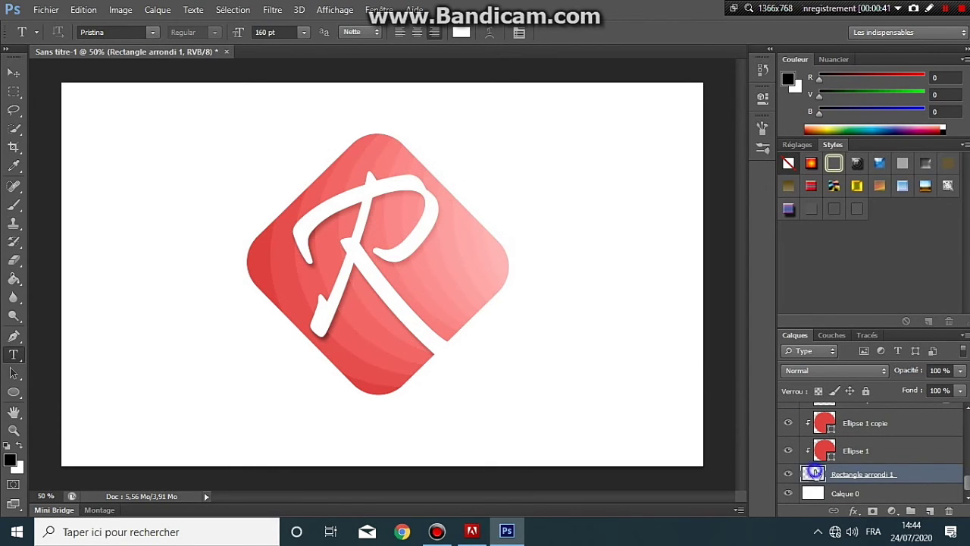
right_click(814, 472)
left_click(775, 171)
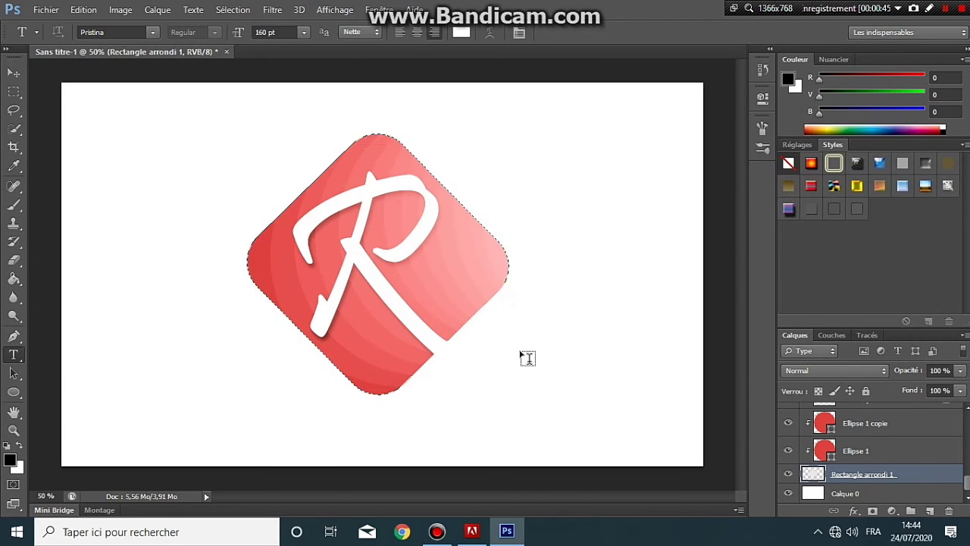
left_click(233, 9)
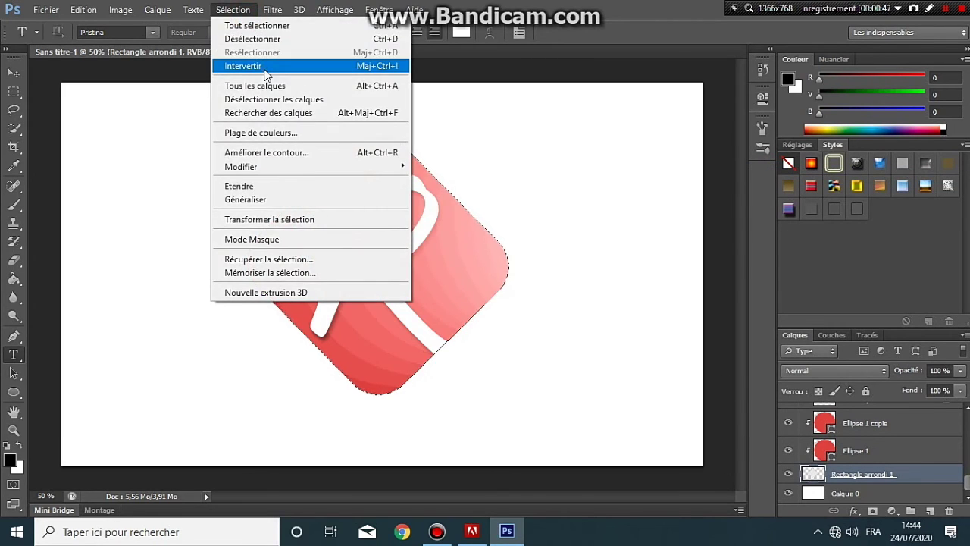
left_click(265, 66)
left_click(84, 10)
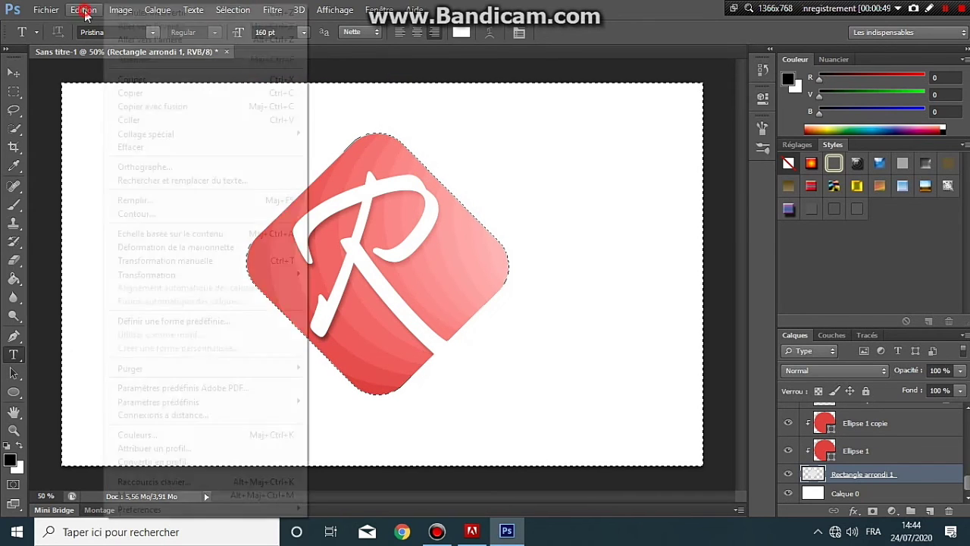
left_click(136, 79)
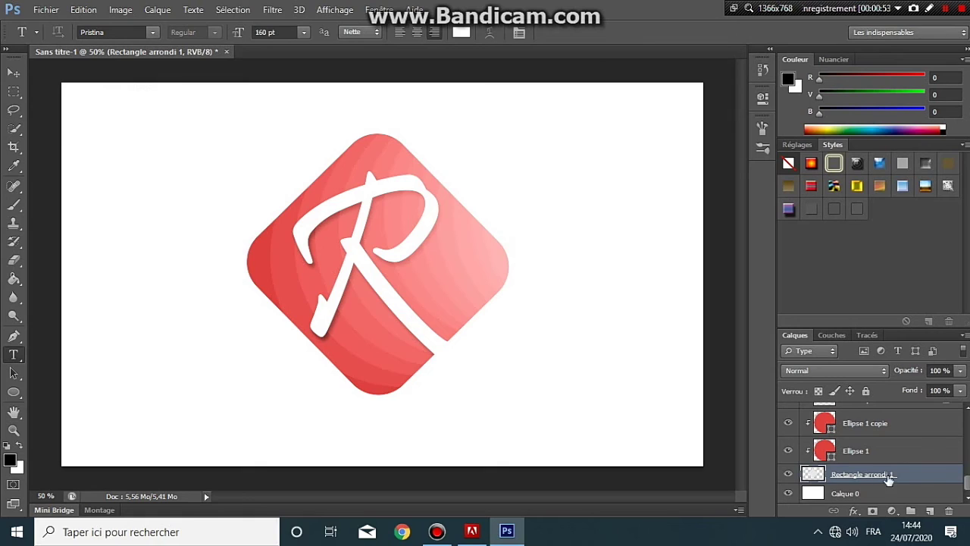
Add a new layer above the background and set up the Ellipse tool with black fill.
key("alt+bracketleft")
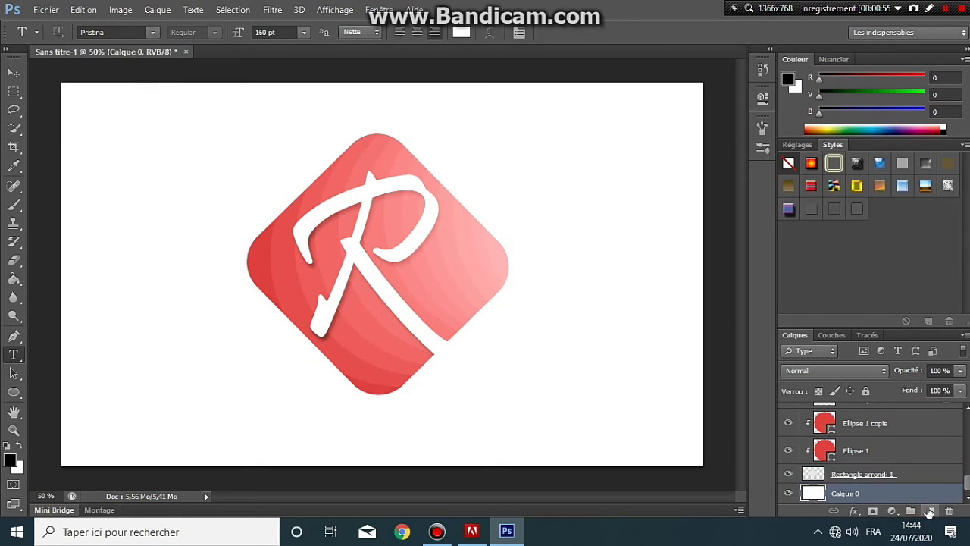
left_click(929, 512)
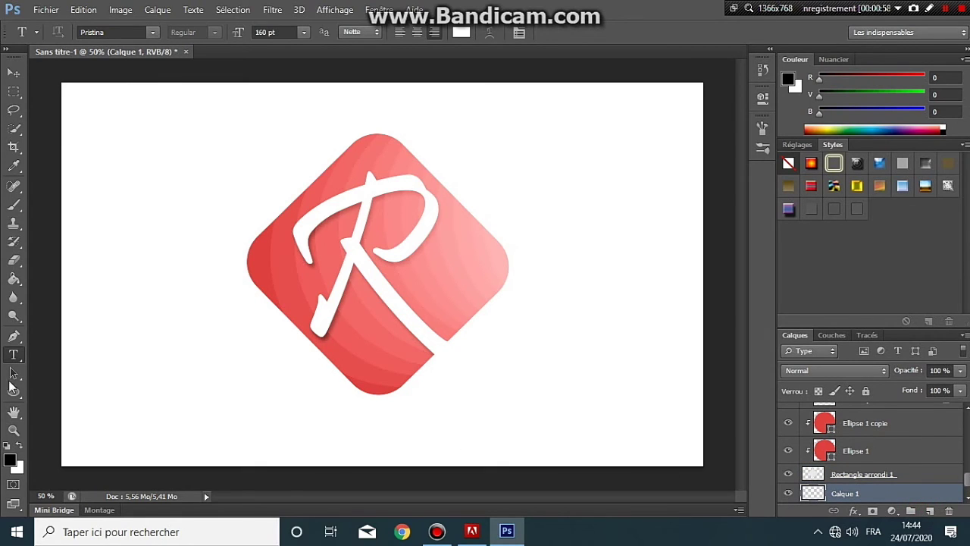
left_click(13, 392)
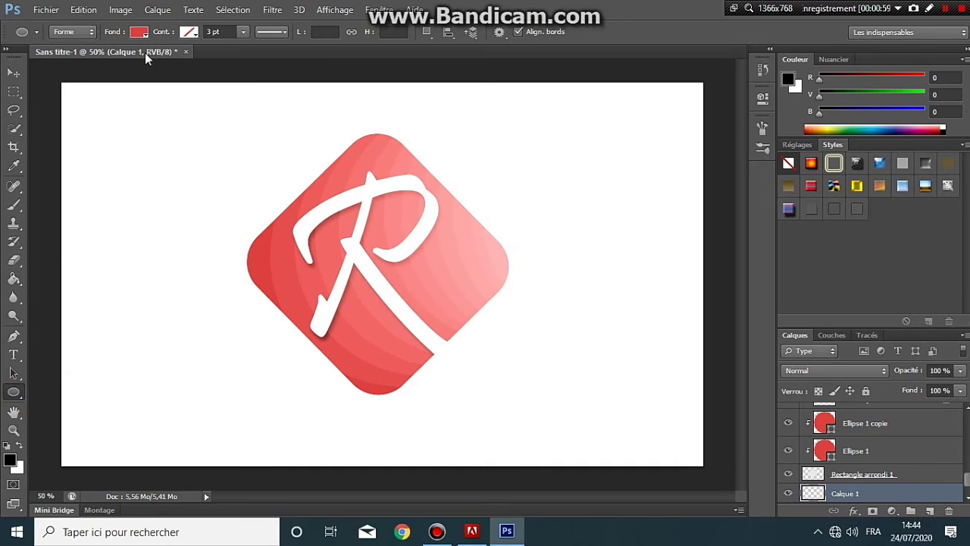
left_click(139, 32)
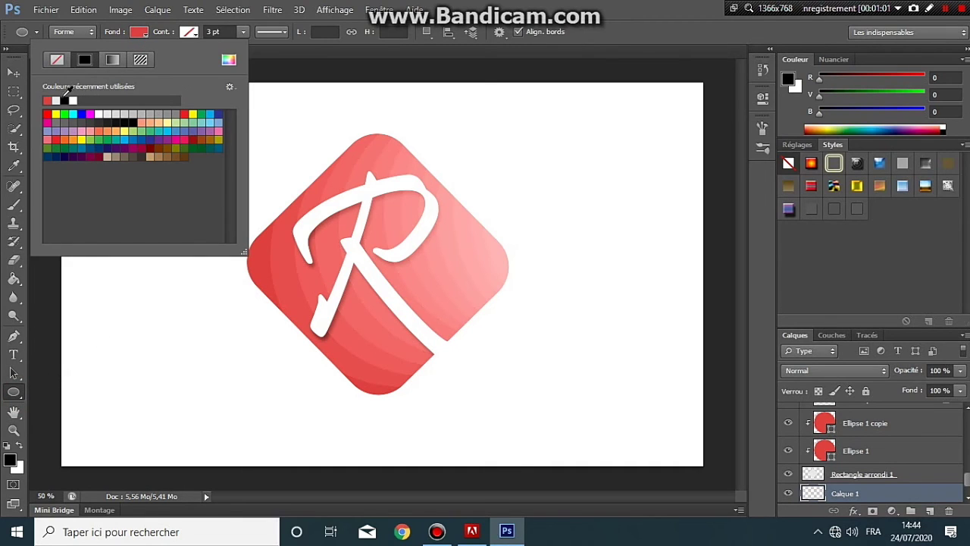
left_click(65, 100)
key("Return")
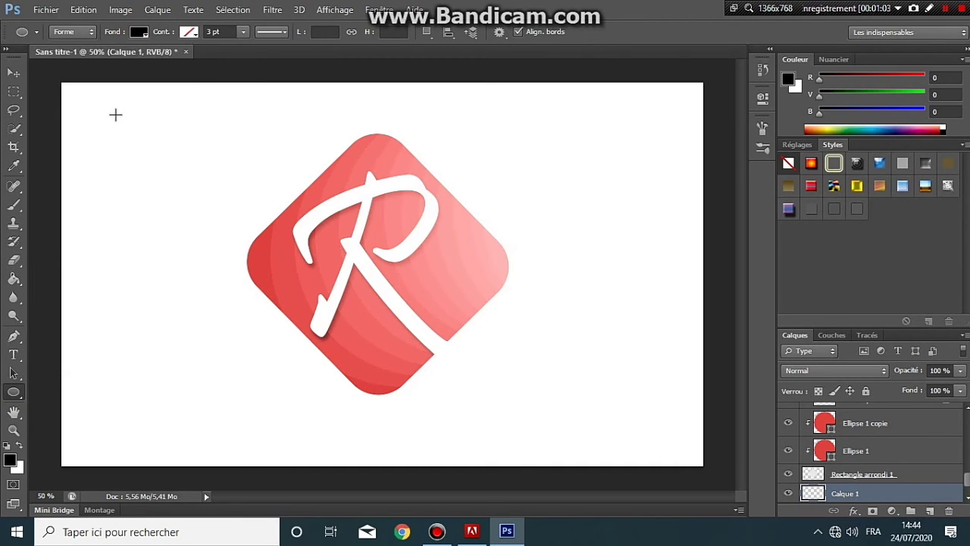
Draw a flat black ellipse and move it below the diamond.
left_click_drag(127, 119, 244, 134)
left_click(13, 73)
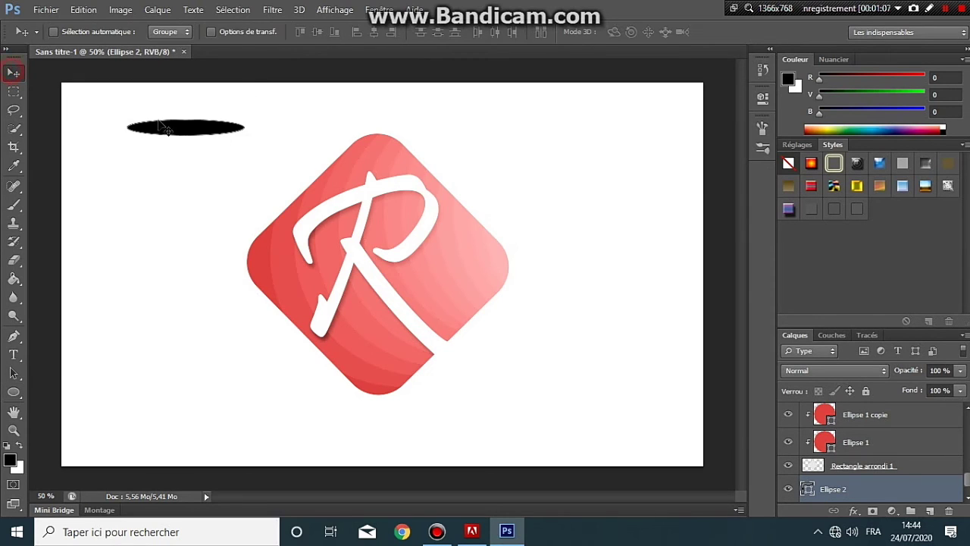
left_click_drag(183, 130, 372, 429)
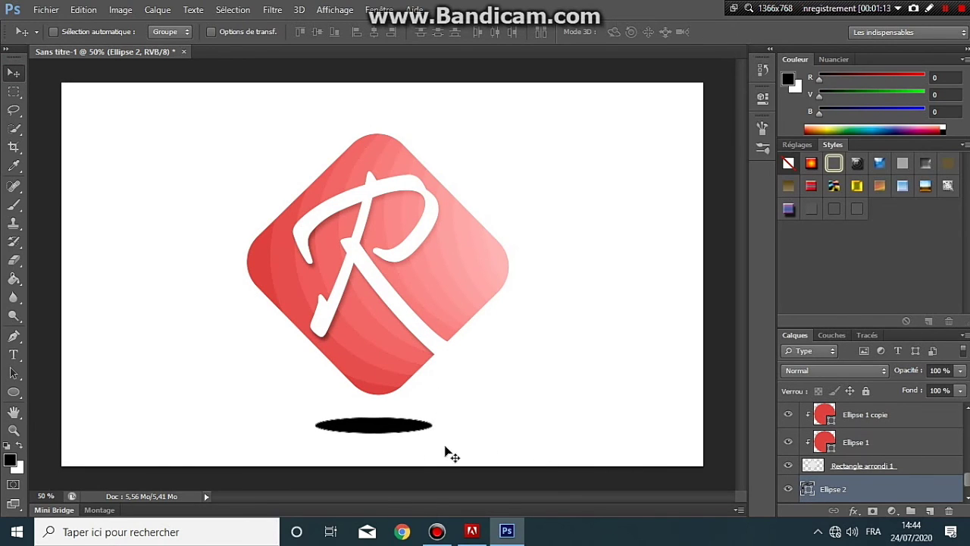
Rasterize the ellipse and apply a 30-pixel Flou gaussien to it.
left_click(273, 9)
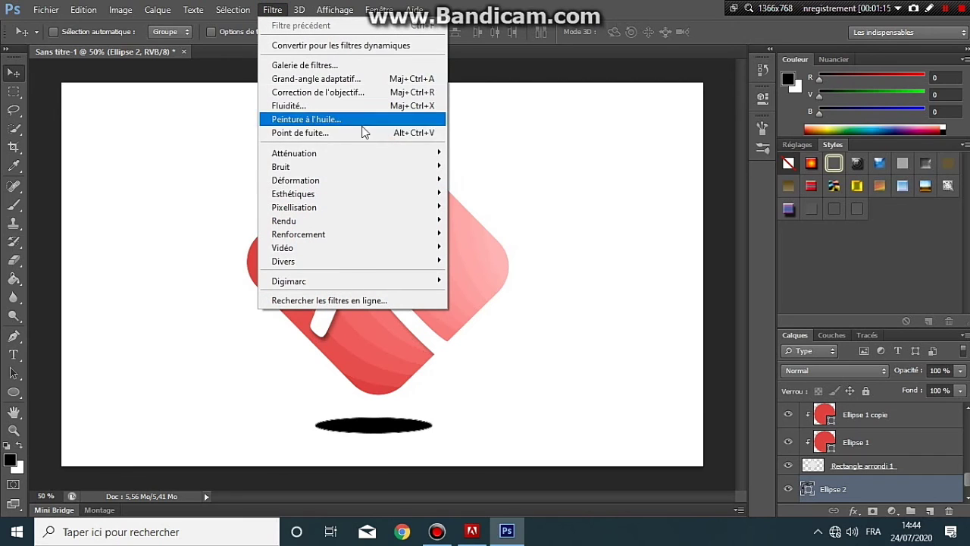
mouse_move(294, 153)
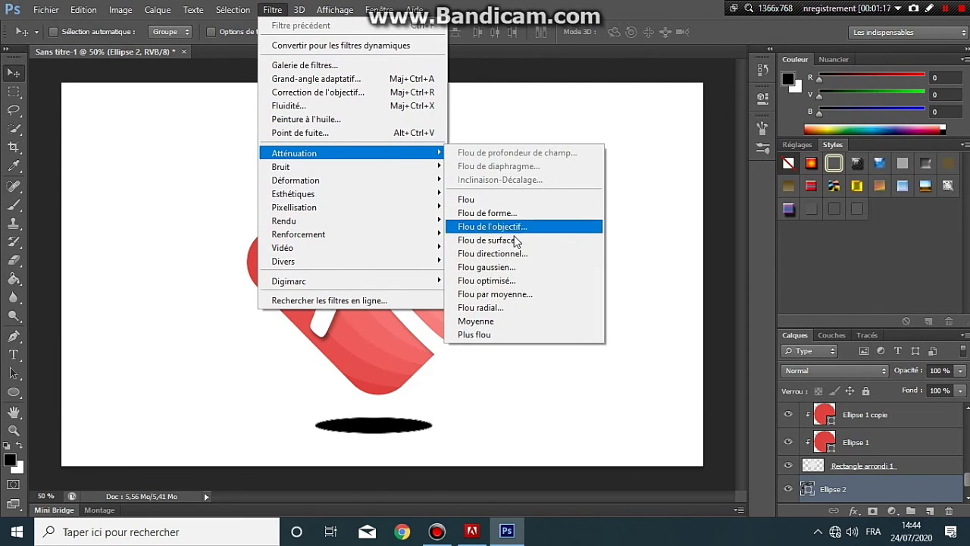
left_click(513, 267)
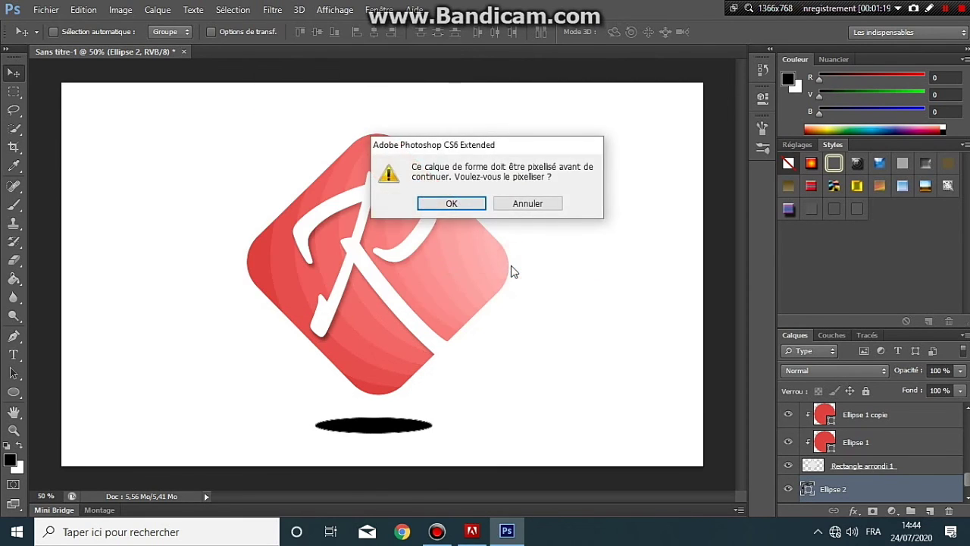
left_click(473, 207)
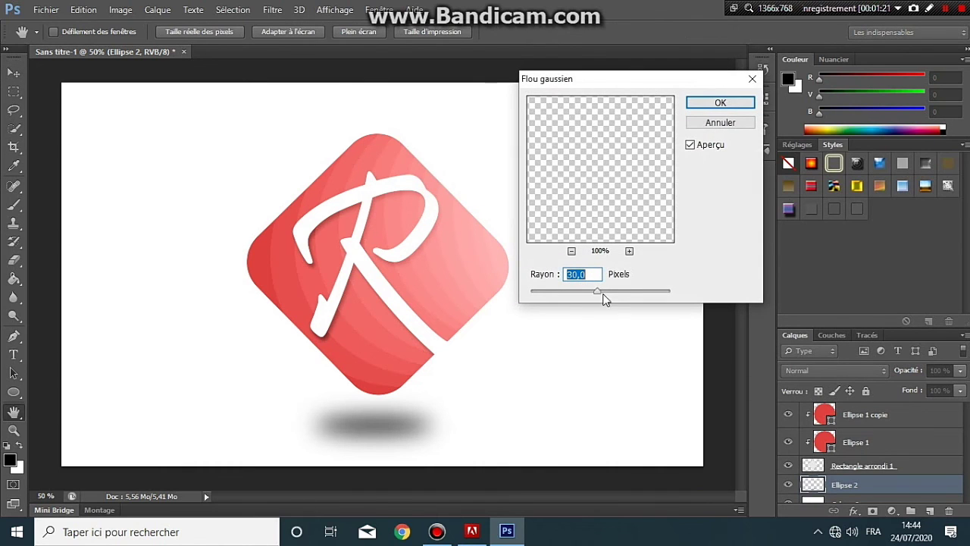
left_click(576, 274)
left_click(705, 103)
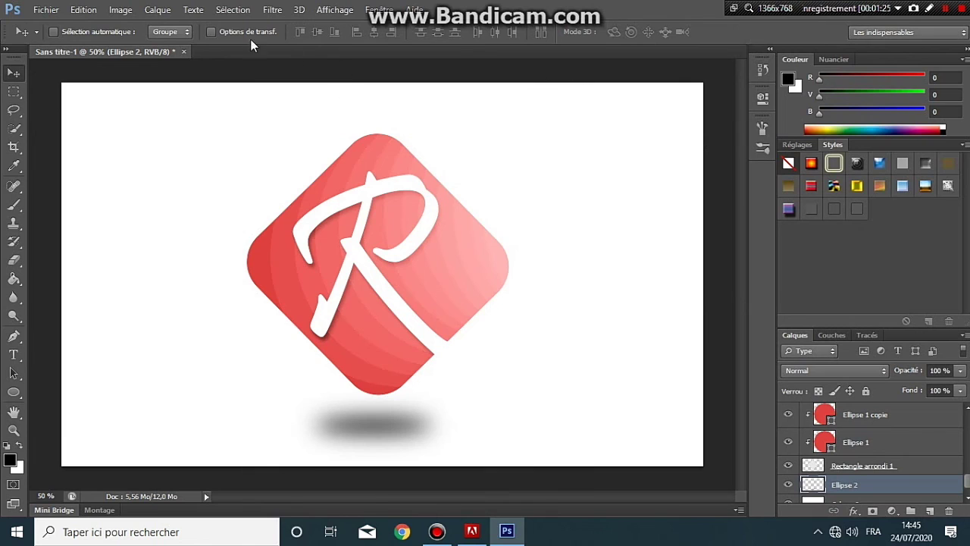
left_click(228, 32)
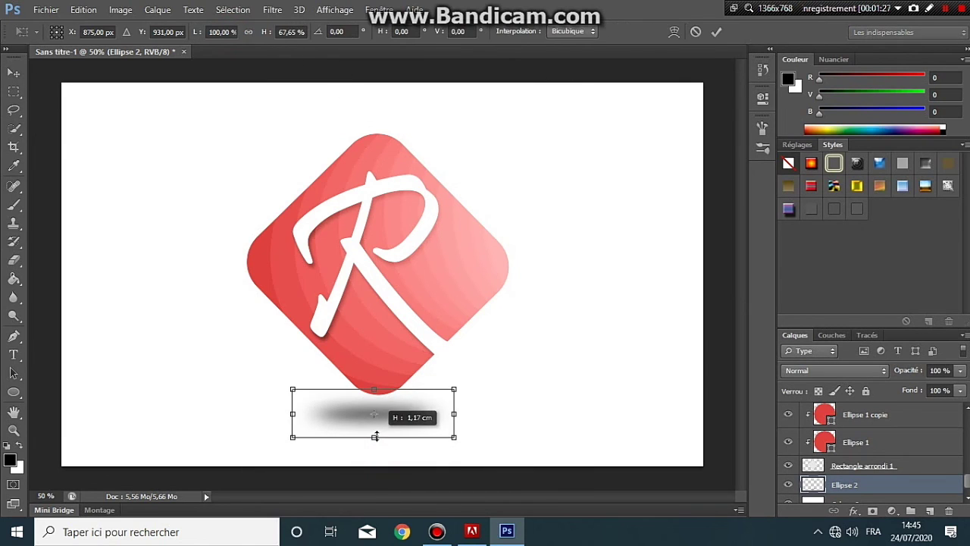
Squash the blurred shadow vertically and lower its layer opacity to 40%.
mouse_move(374, 457)
left_mouse_down()
mouse_move(376, 433)
mouse_move(400, 440)
left_mouse_up()
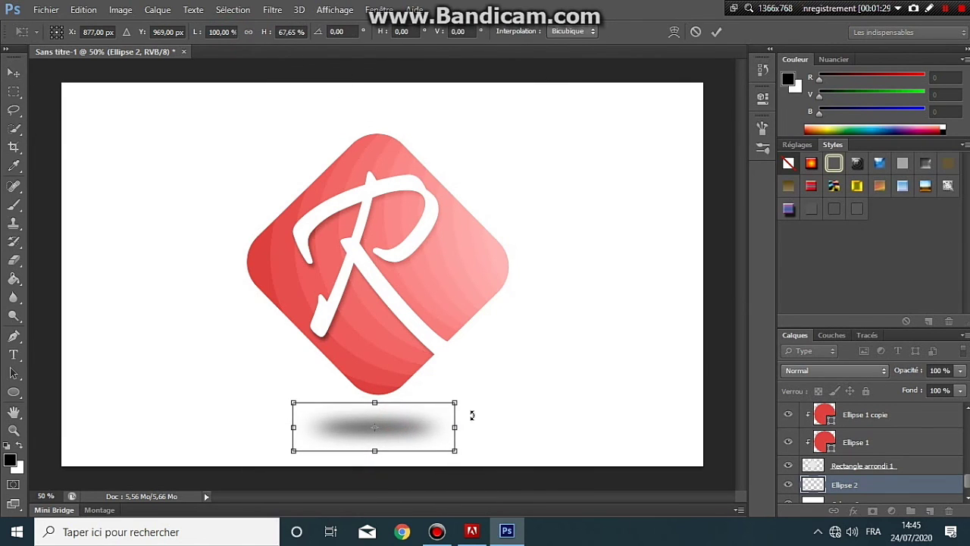
left_click(937, 370)
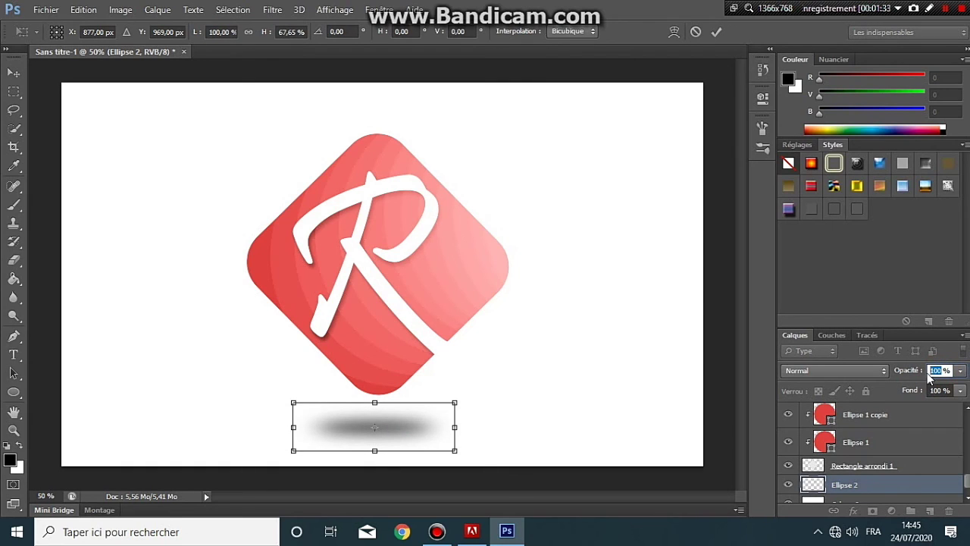
type("40")
key("Return")
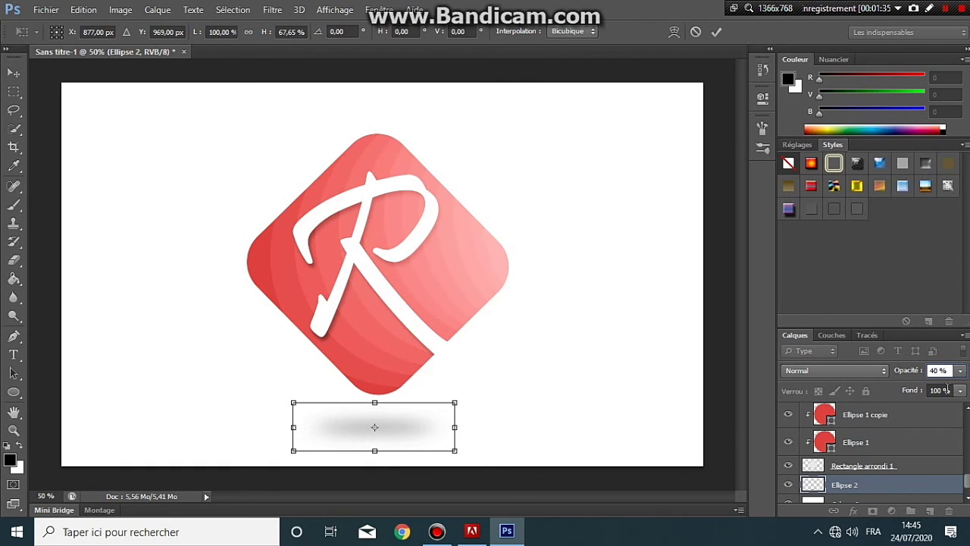
key("Return")
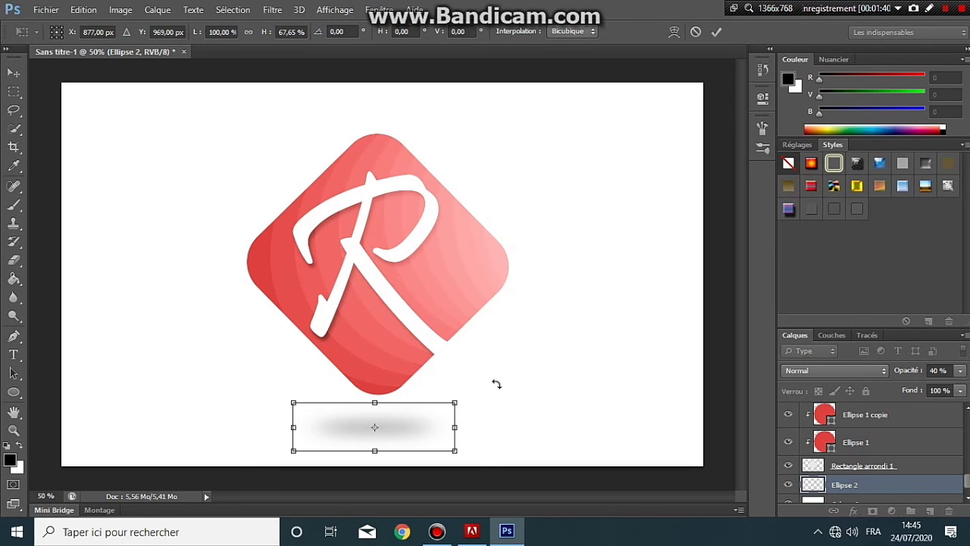
Commit the shadow transform and turn off the transform controls.
key("ctrl+minus")
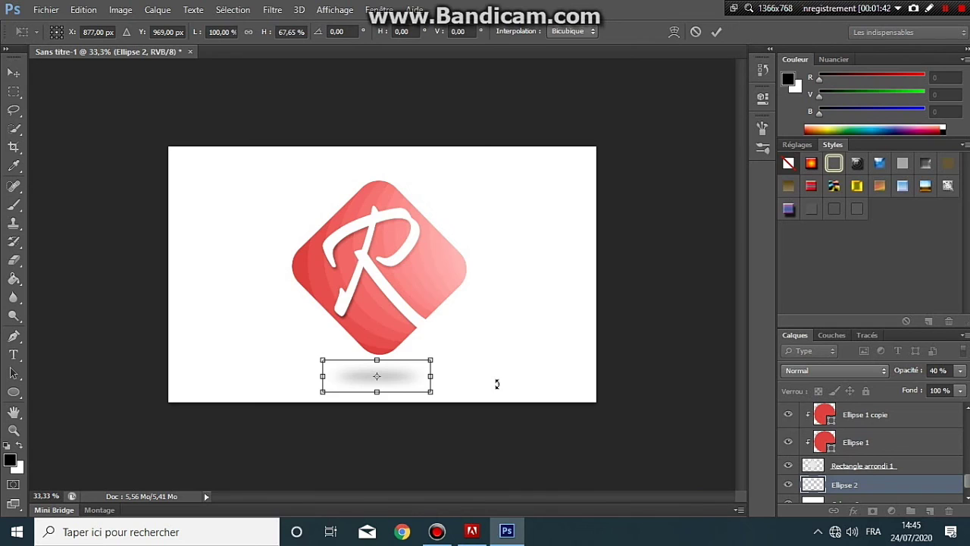
key("ctrl+plus")
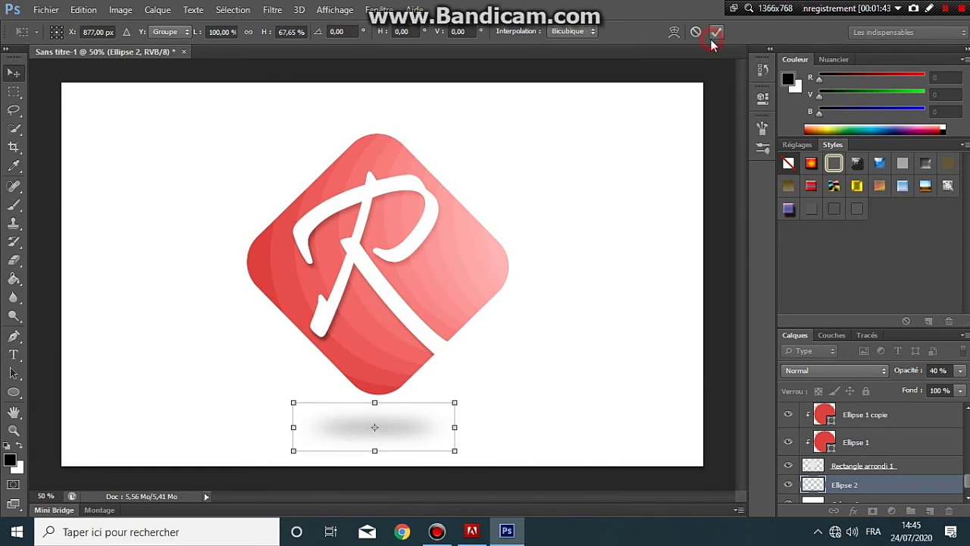
left_click(716, 32)
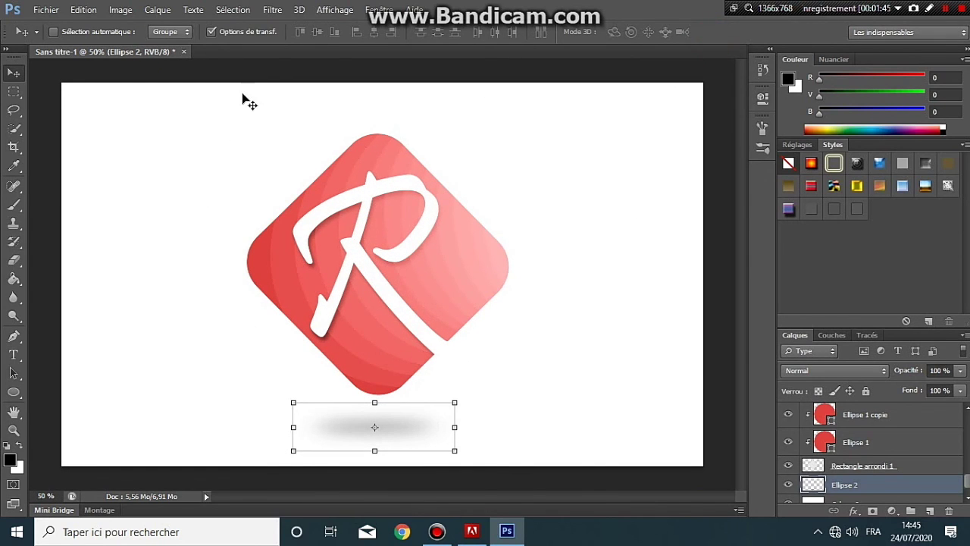
left_click(232, 33)
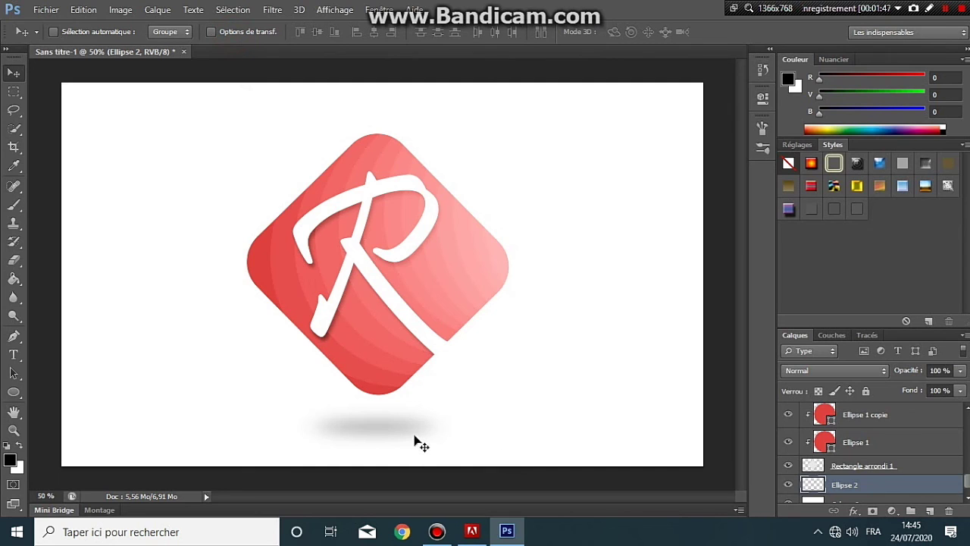
key("ctrl+minus")
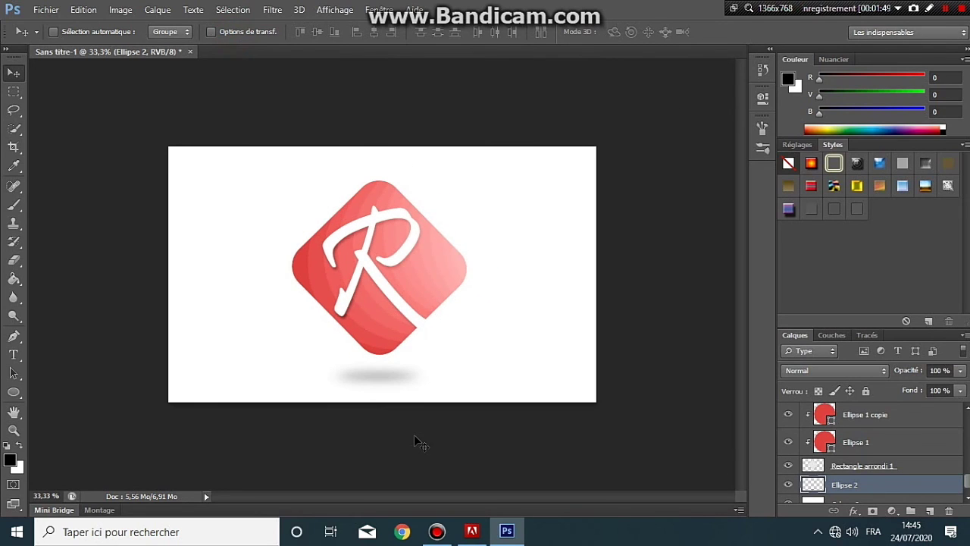
key("ctrl+plus")
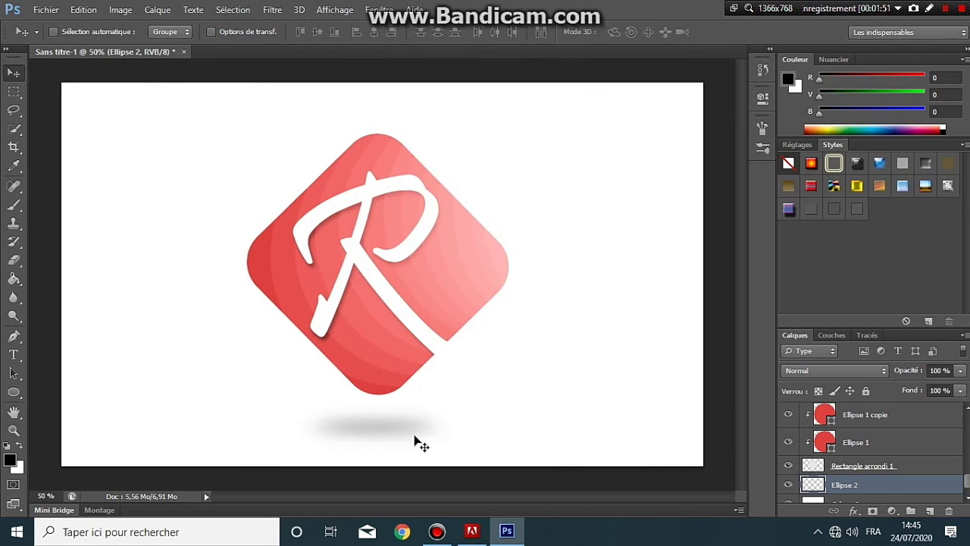